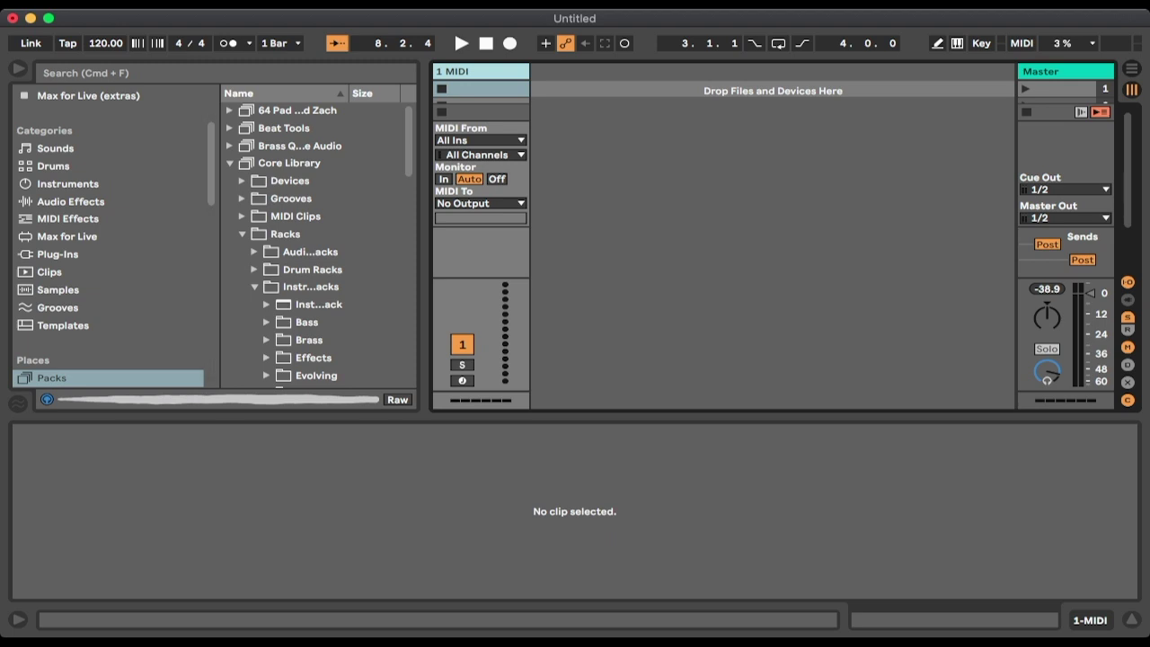
- Load the Evangelis Strings preset from Drift's Strings instruments onto the MIDI track
click(230, 163)
click(68, 185)
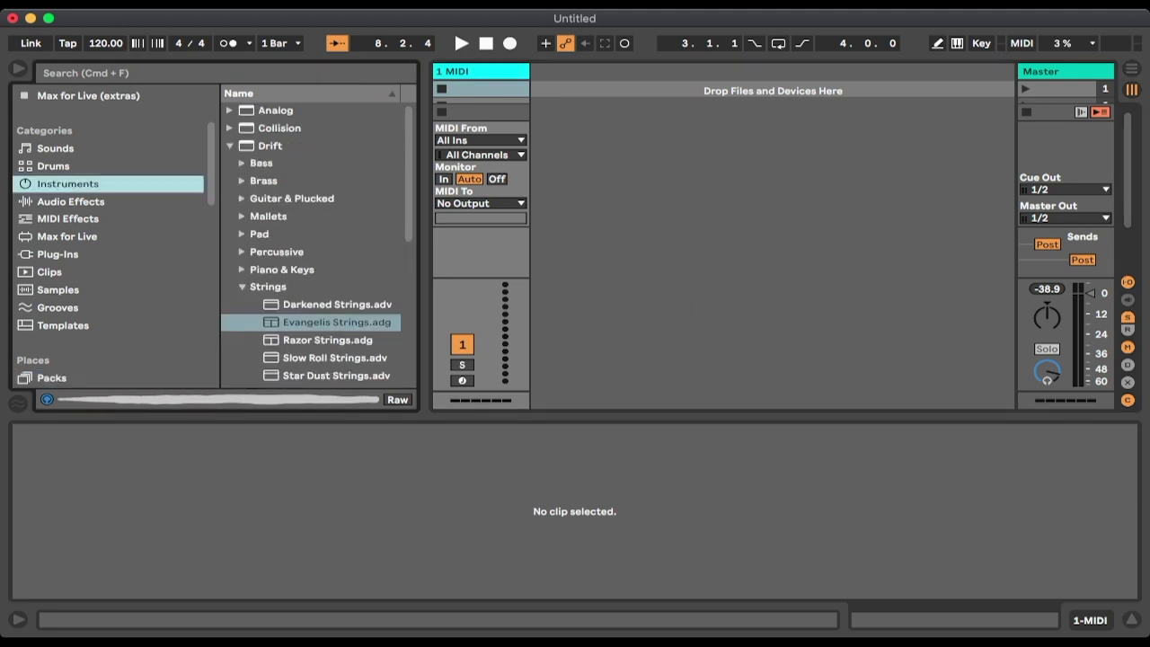
click(336, 322)
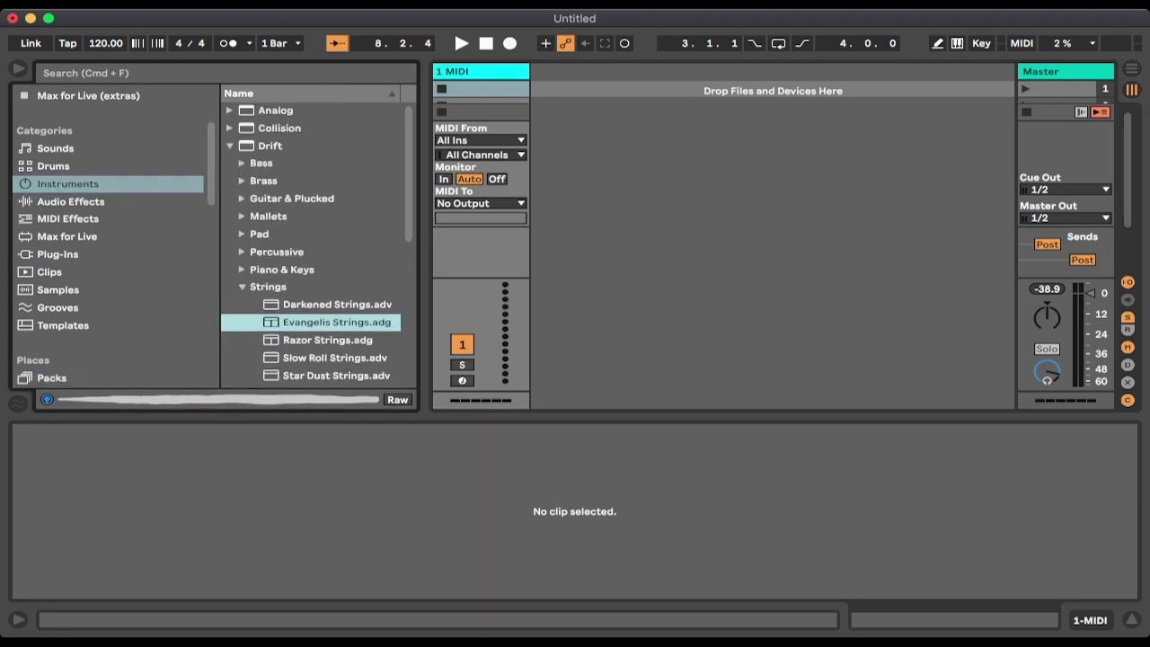
drag(336, 322, 495, 259)
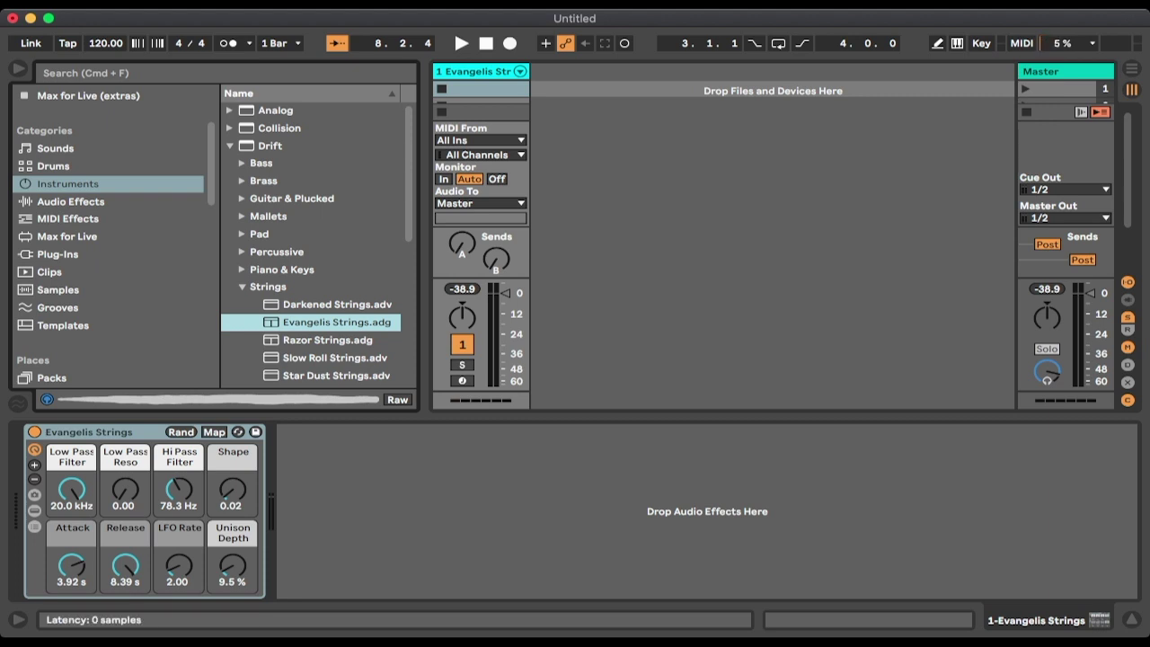
- Group the Evangelis Strings device into an Instrument Rack and show the new rack's chain list
click(100, 432)
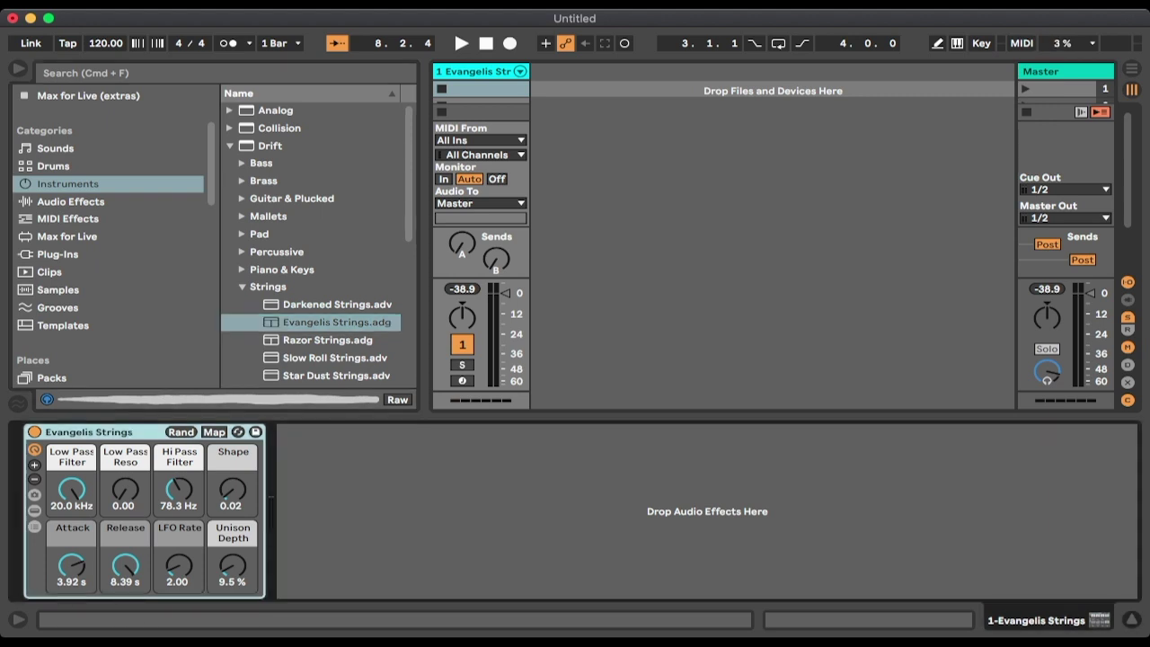
key(super+g)
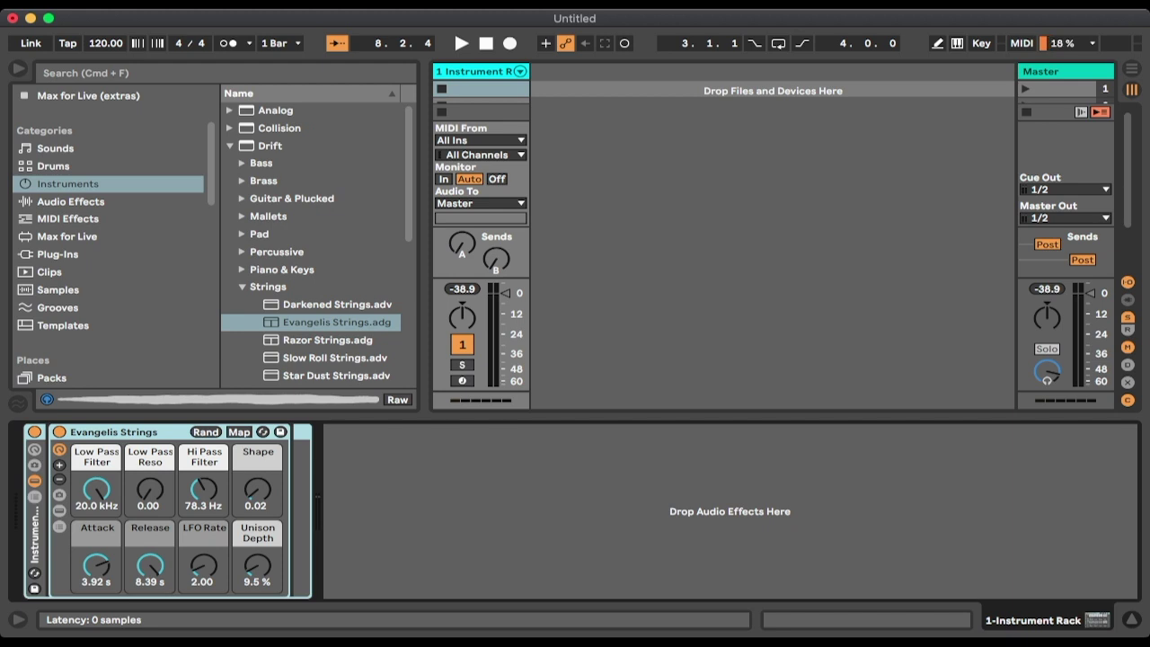
click(34, 496)
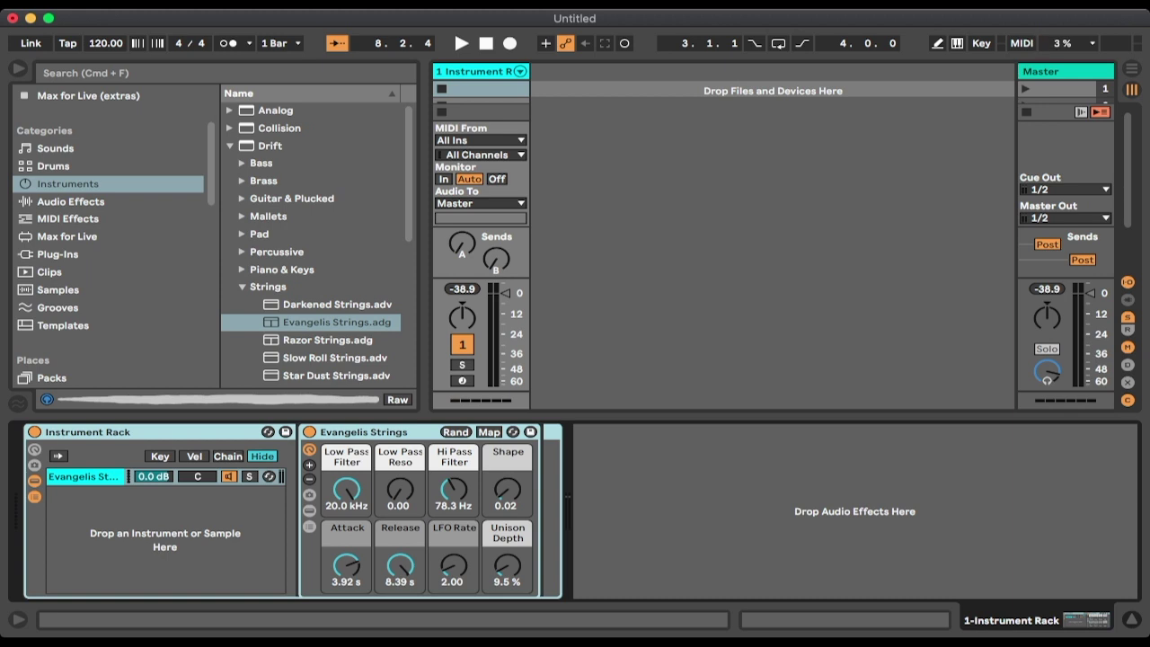
- Add the Basic Analog Bass preset from Analog's Bass instruments as a second chain in the Instrument Rack
click(230, 111)
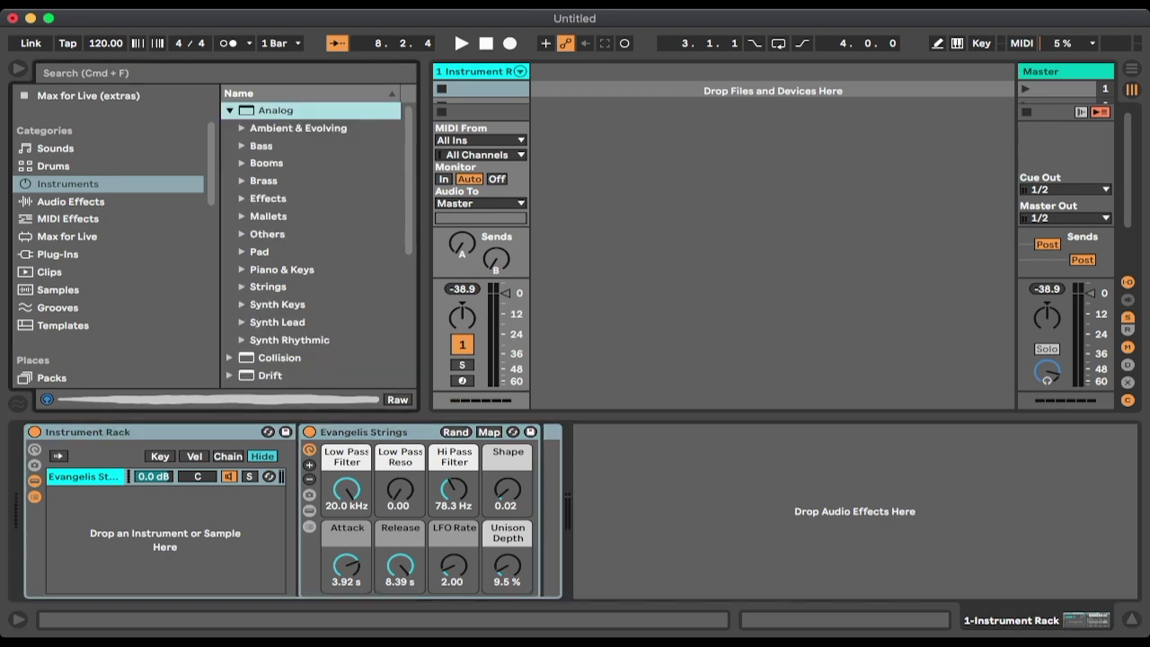
click(242, 145)
drag(325, 163, 165, 537)
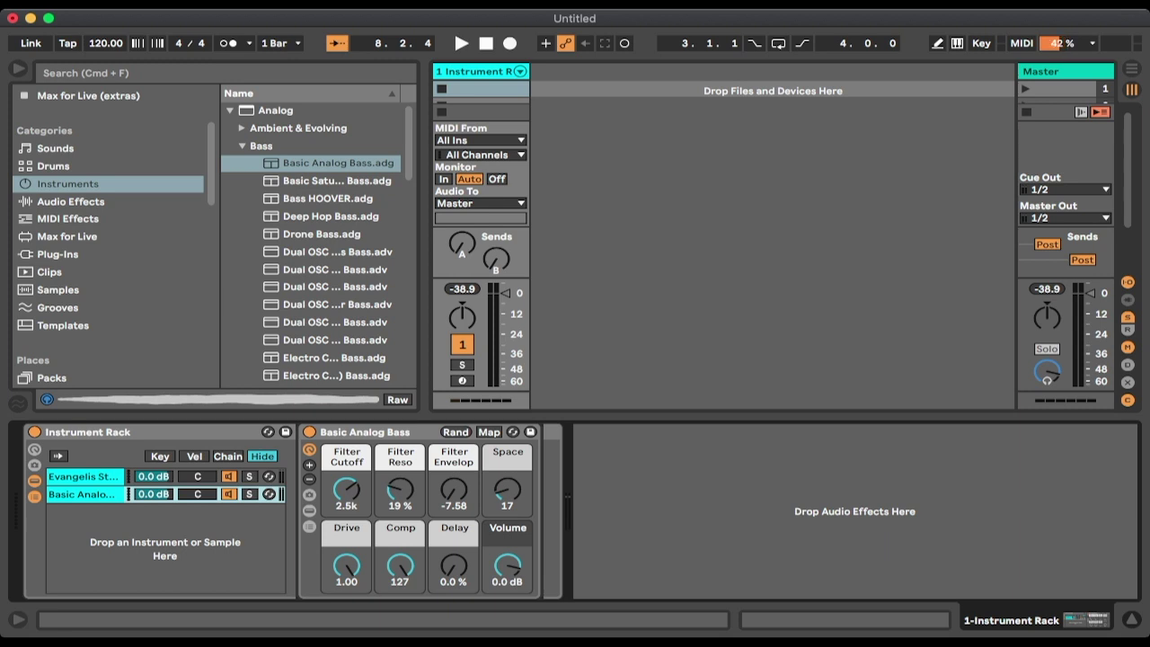
- Add the Clav Bright preset from Tension's Piano & Keys instruments as a third chain in the Instrument Rack
click(230, 110)
scroll(269, 180, down, 2)
click(230, 309)
scroll(230, 309, down, 3)
click(242, 314)
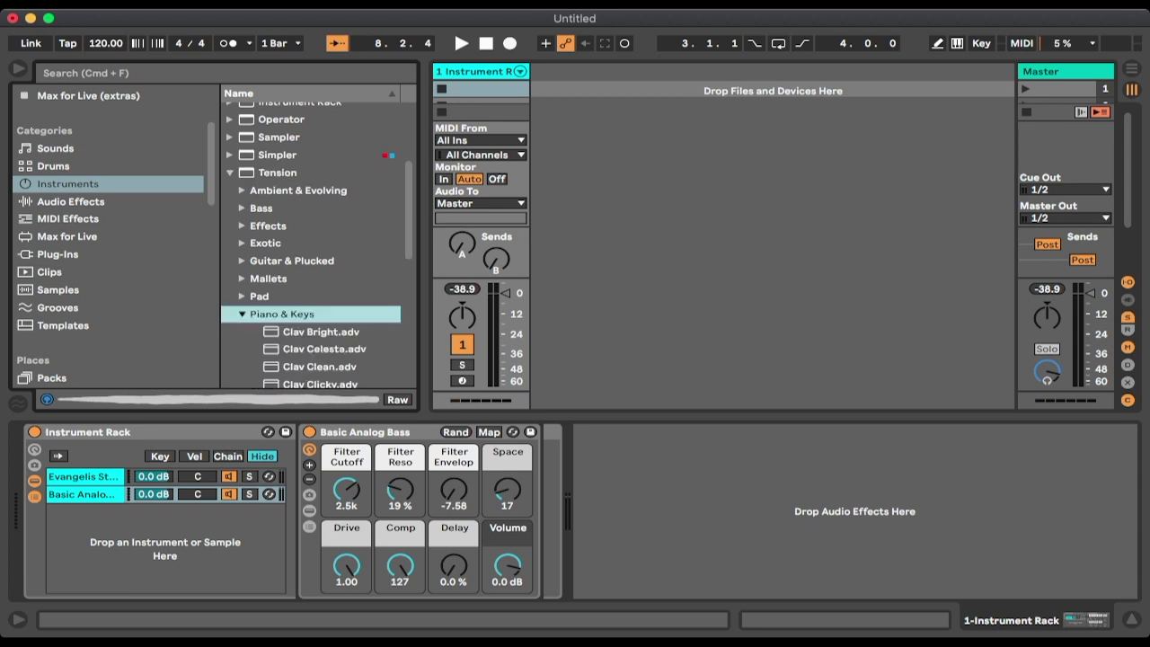
drag(319, 331, 170, 538)
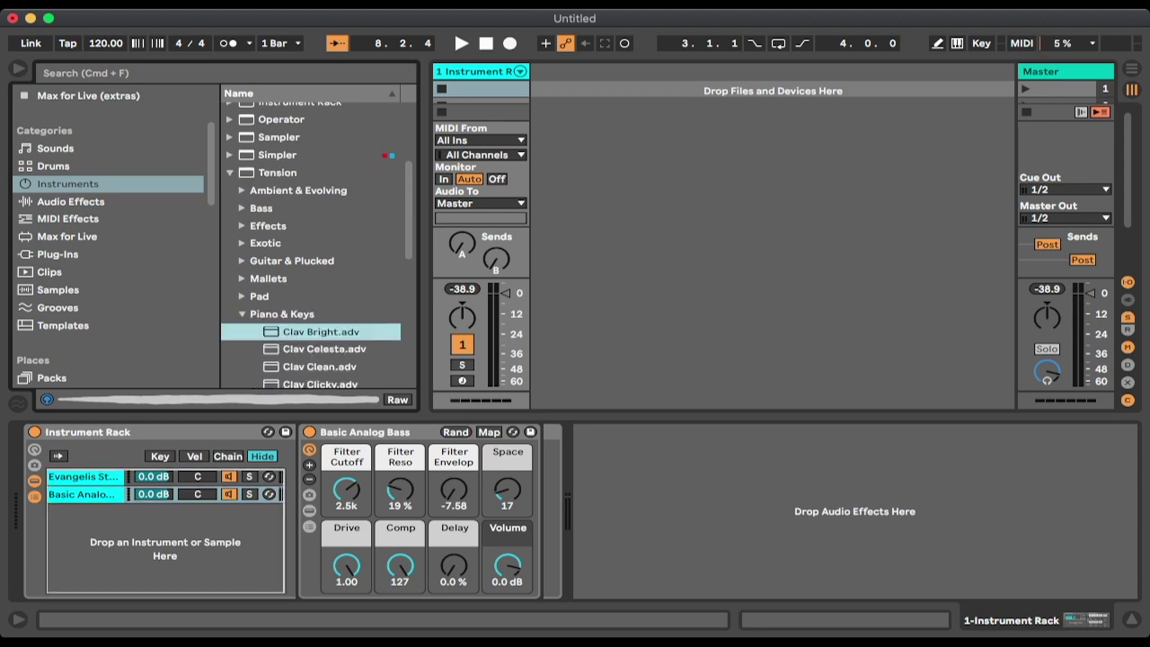
drag(171, 538, 166, 546)
- Inspect the devices inside the Evangelis Strings, Basic Analog Bass and Clav Bright chains one after another
click(83, 477)
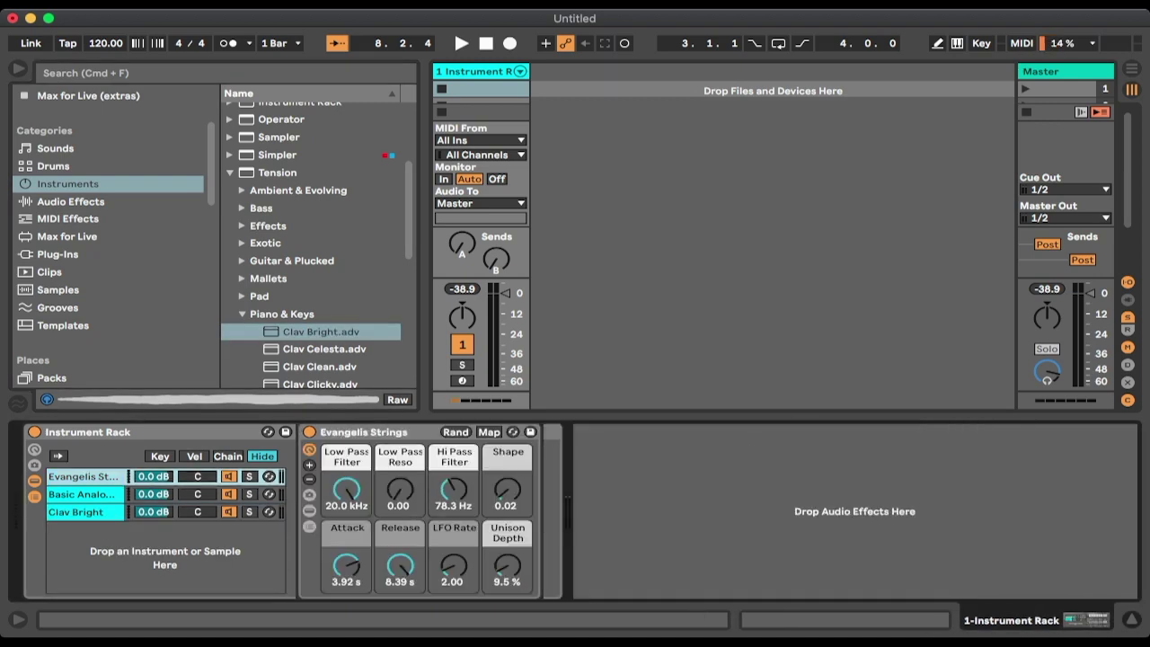
click(81, 494)
click(76, 512)
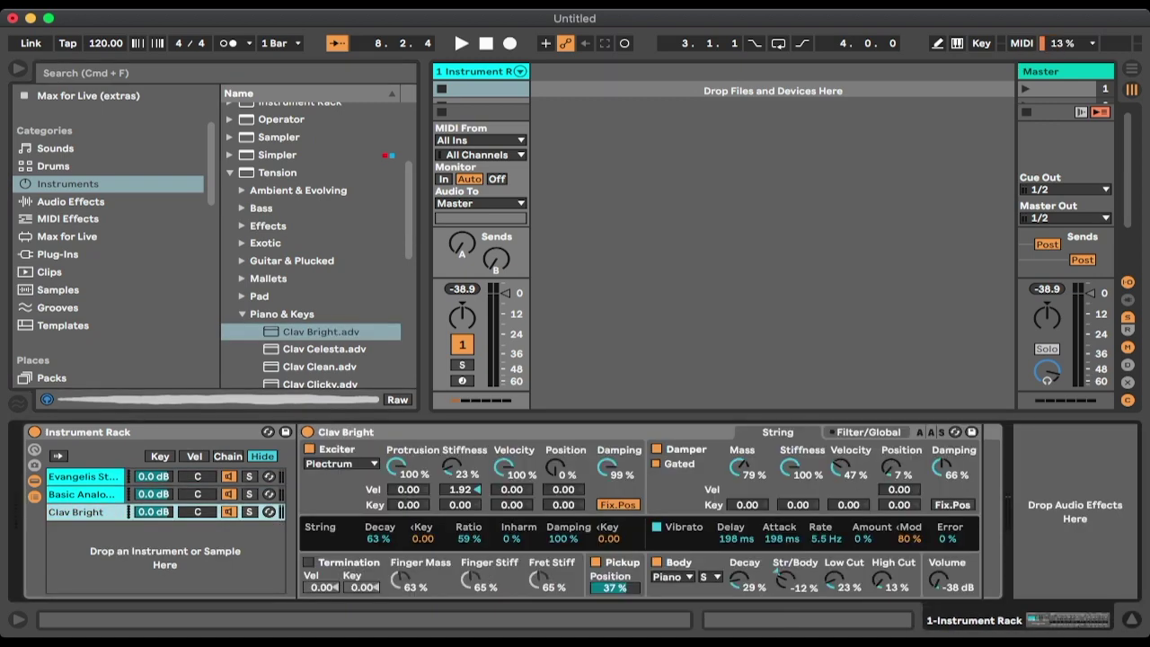
- Show the rack's chain select zones and check the options available for the chain selector
click(228, 456)
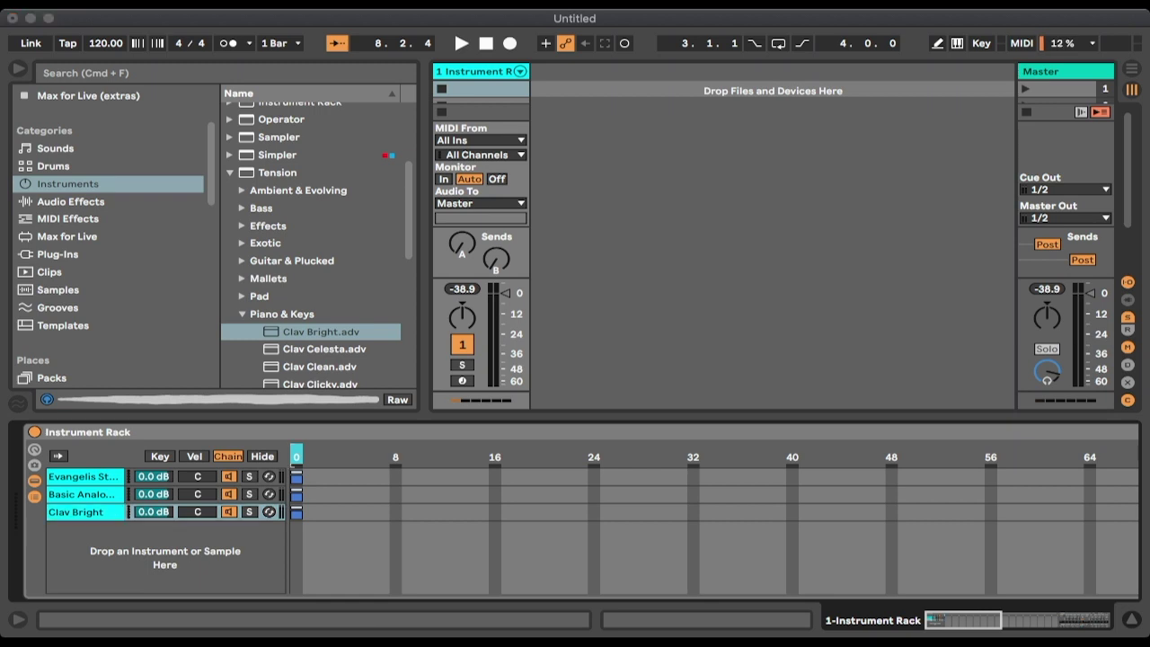
right_click(295, 454)
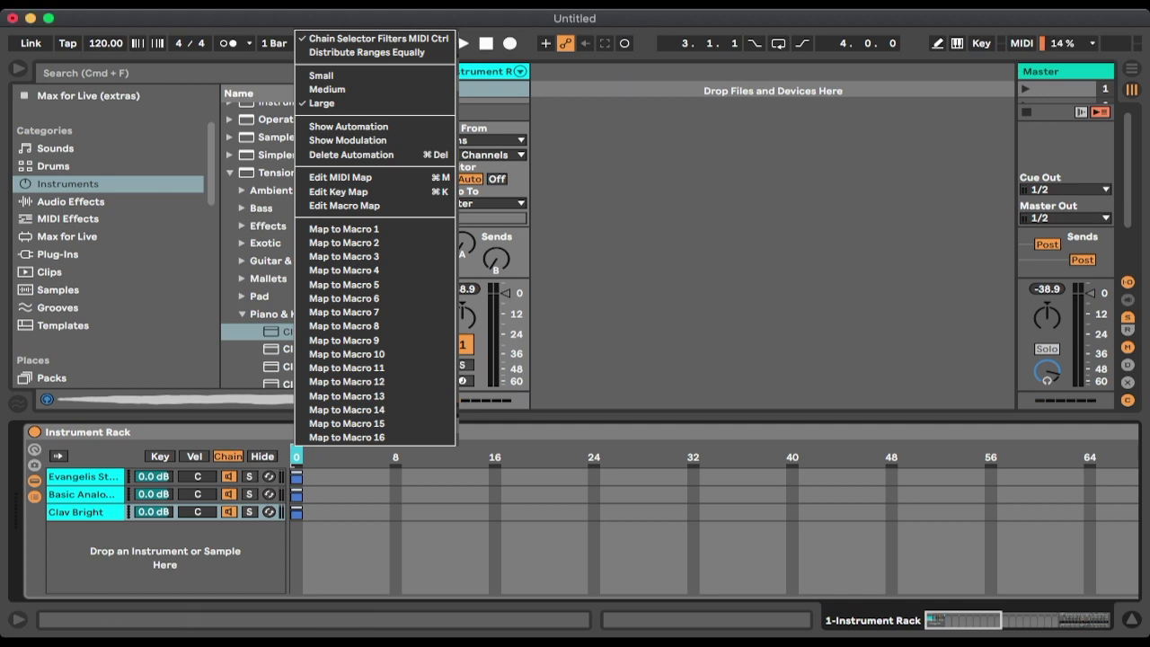
key(Escape)
- Hide the browser and create empty MIDI clips in the first three slots of the rack's track
key(super+alt+b)
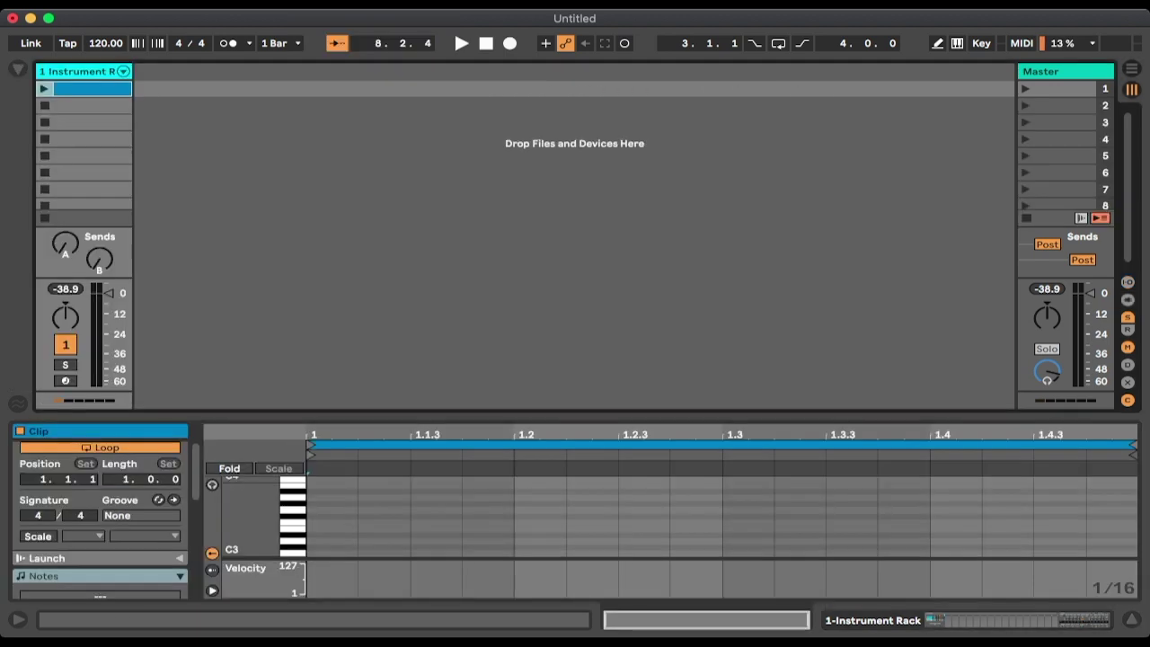
key(shift+Tab)
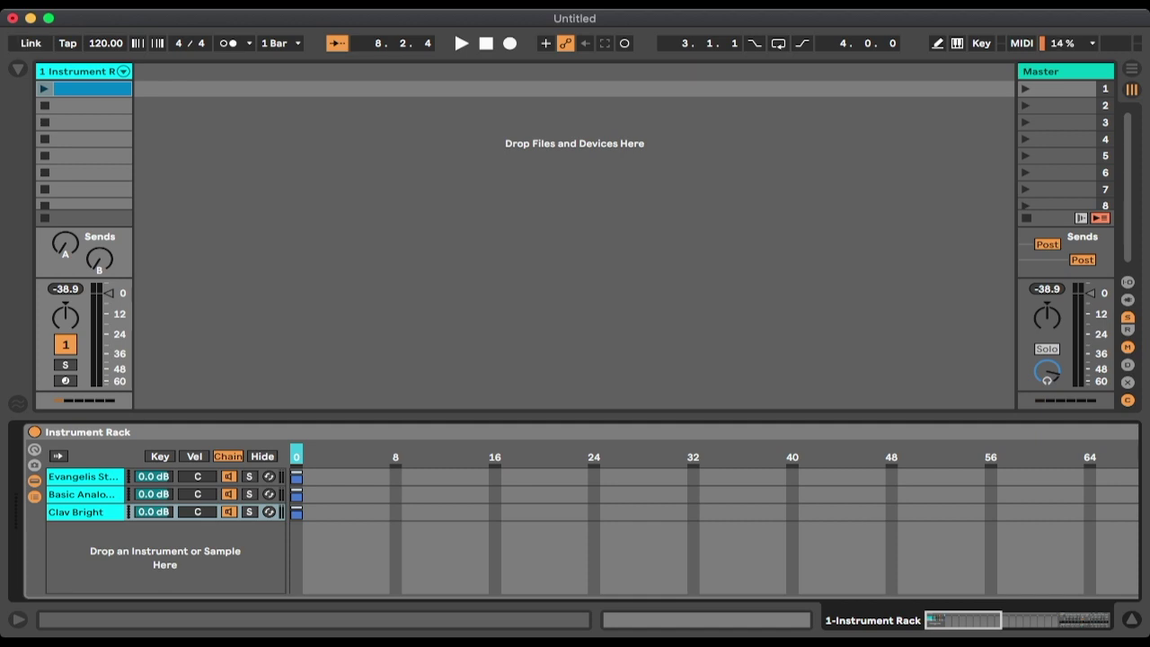
double_click(91, 105)
double_click(91, 122)
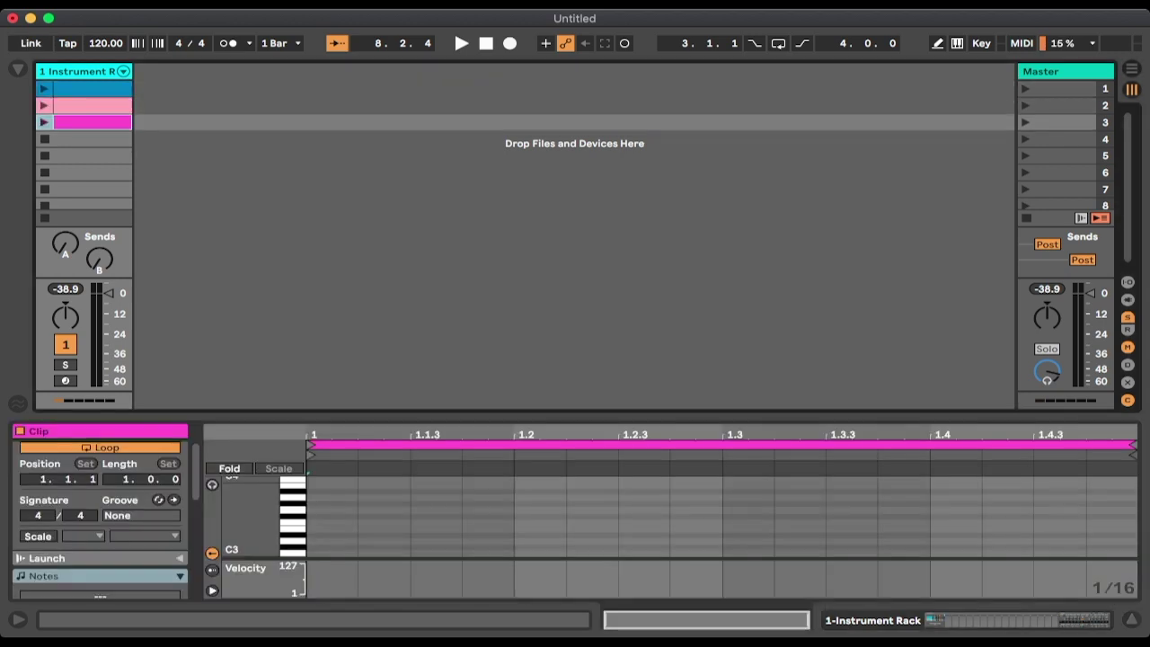
- Show the first clip's envelopes and choose the Instrument Rack's Chain Selector as the automated parameter
click(92, 89)
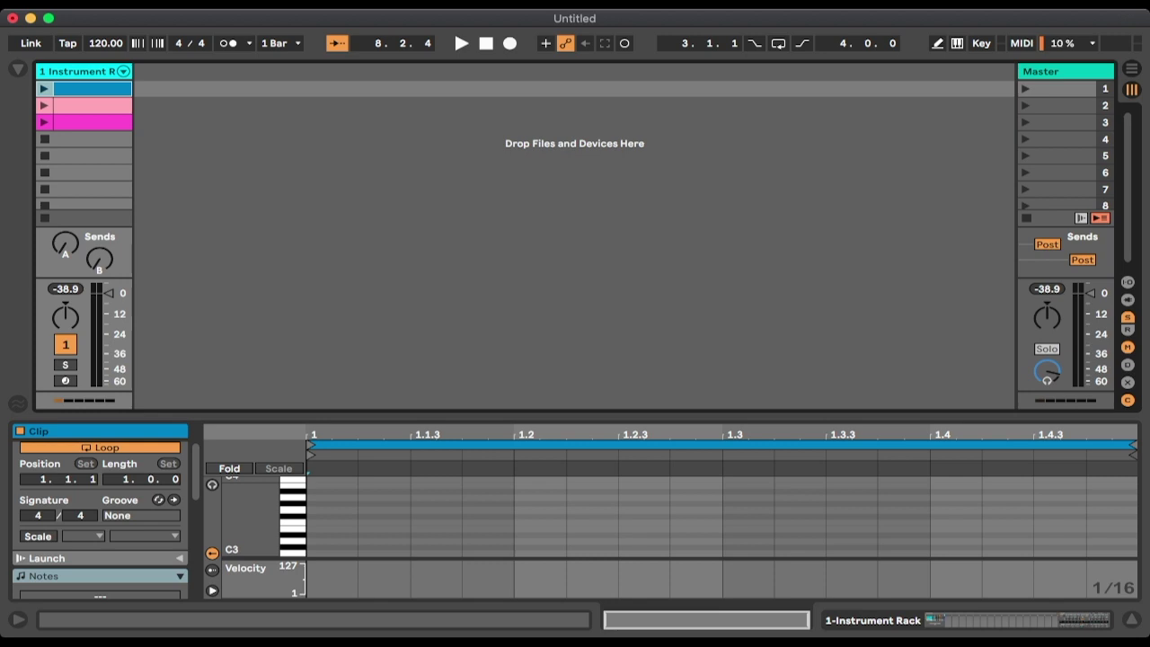
scroll(101, 517, down, 10)
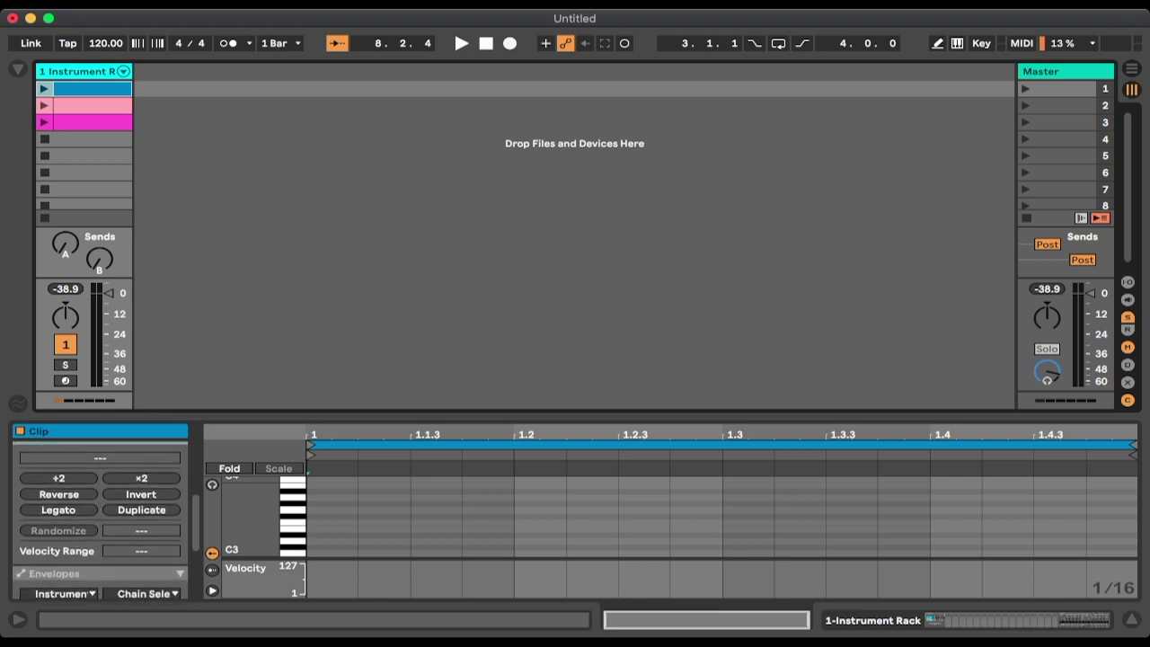
click(55, 479)
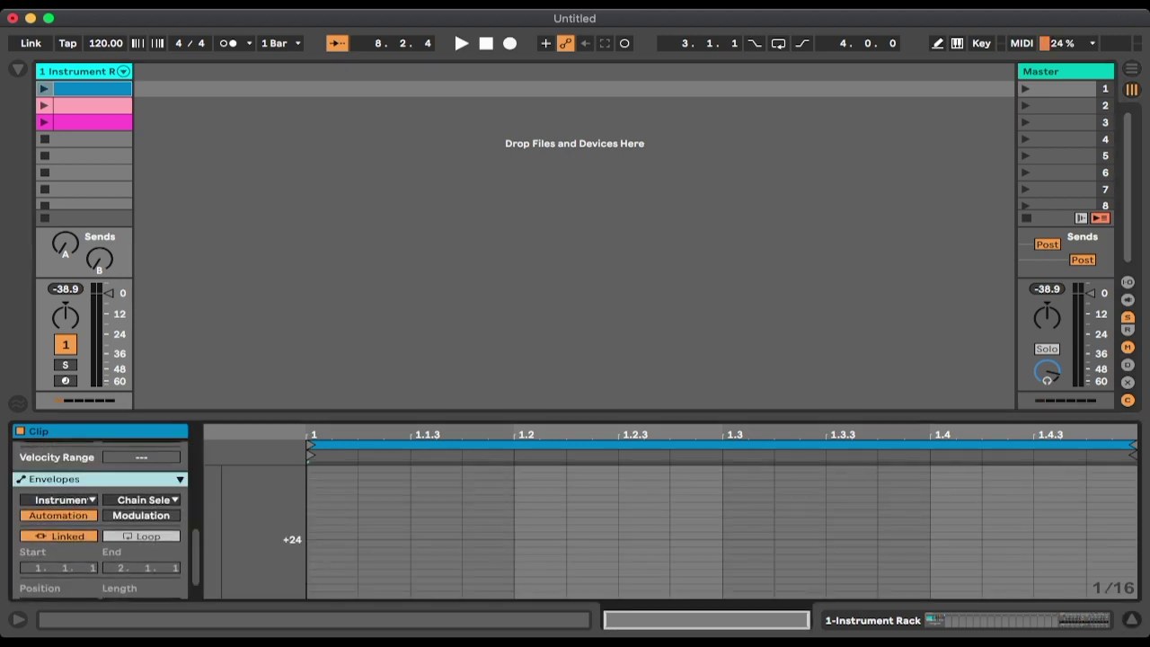
click(59, 500)
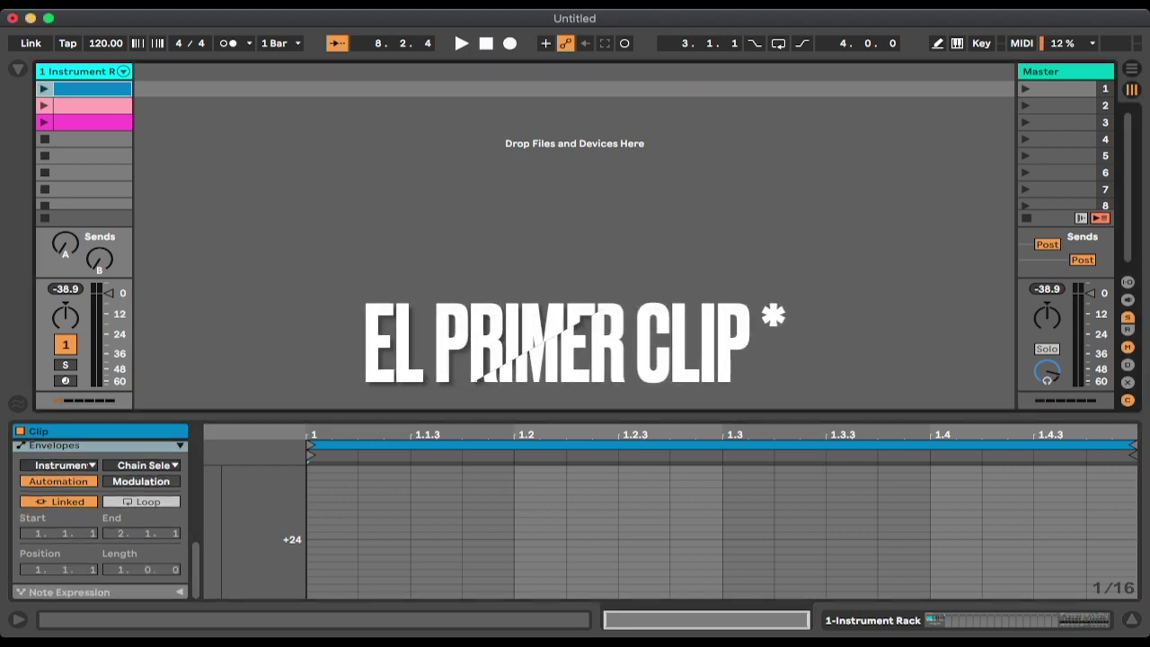
click(58, 465)
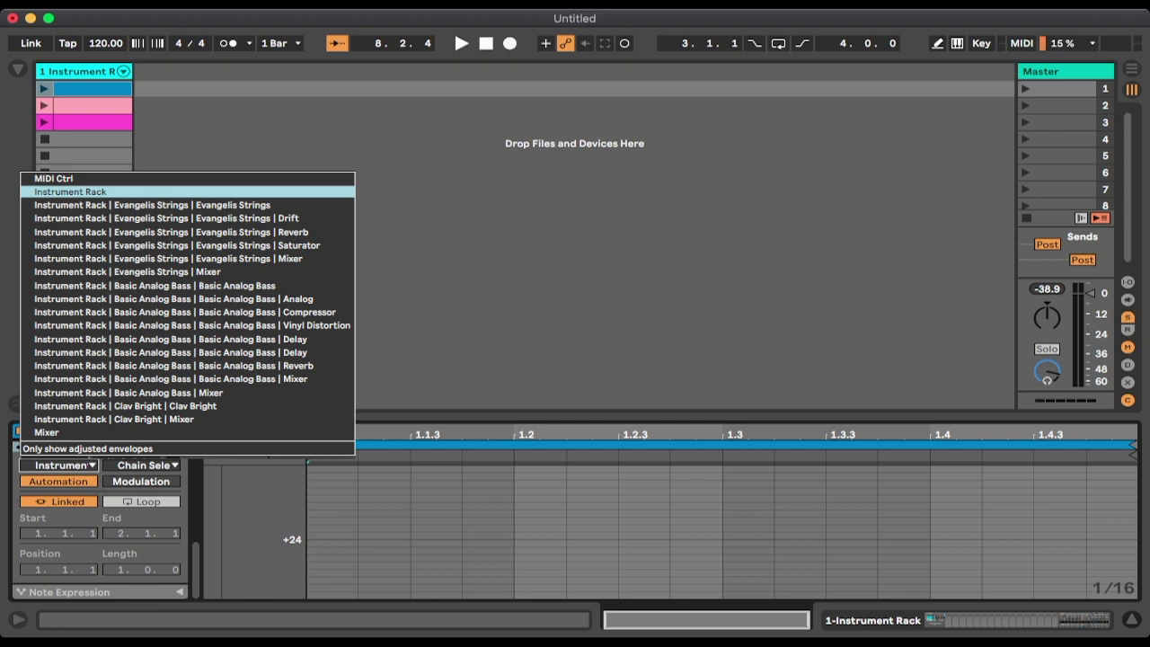
click(141, 464)
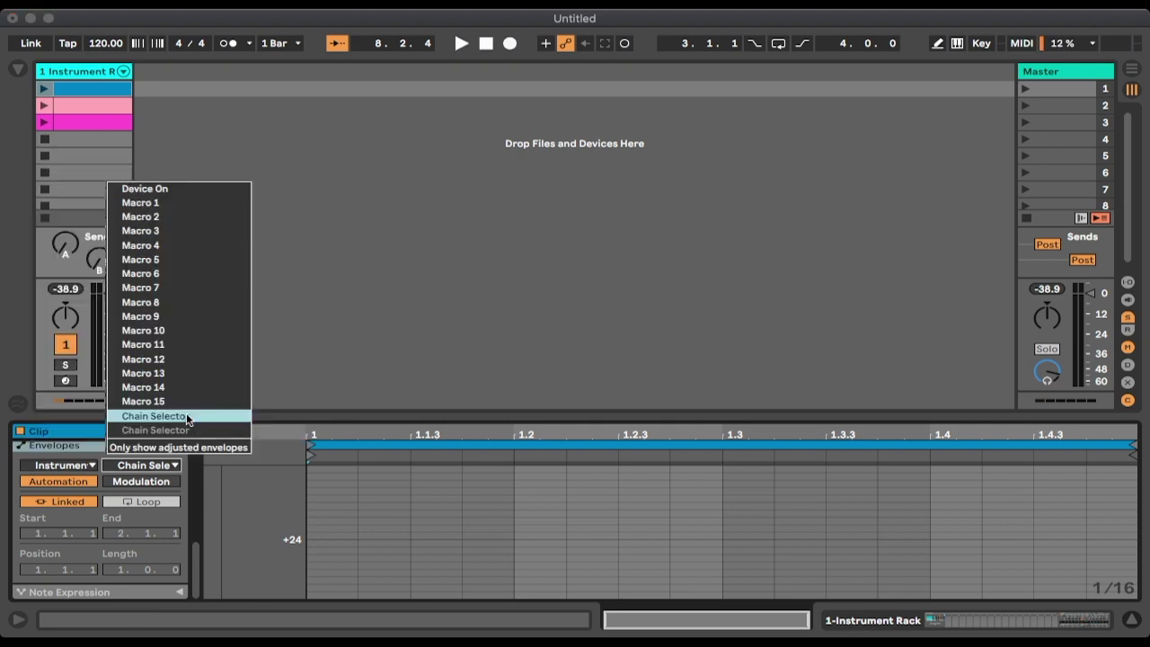
click(186, 416)
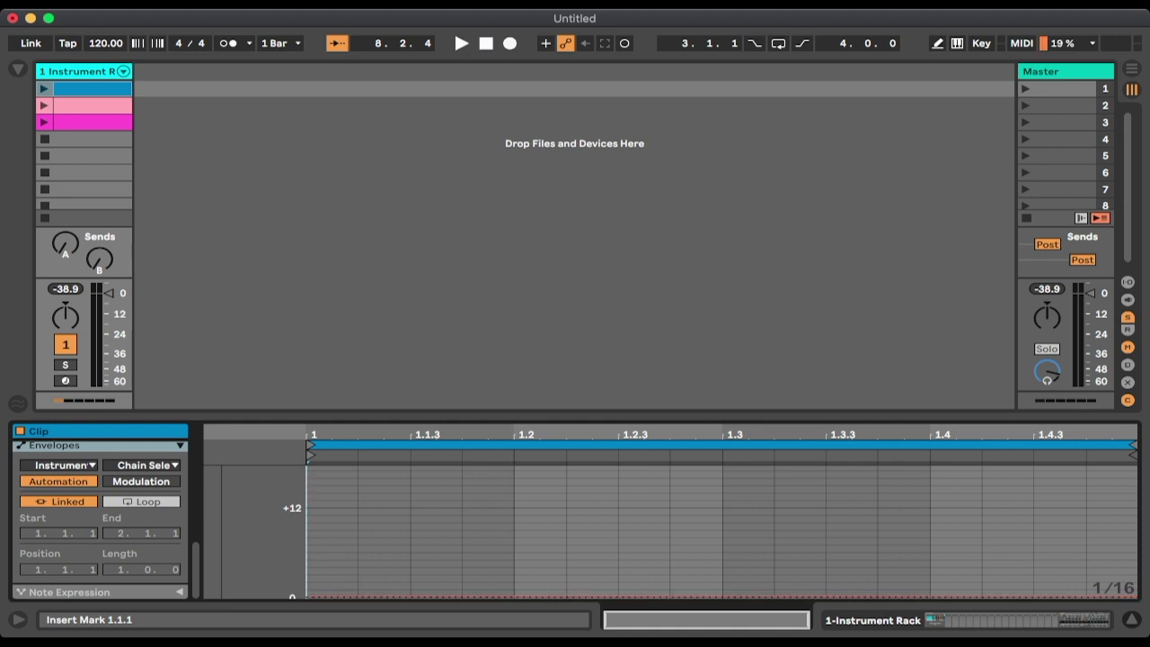
- Move the Basic Analog Bass chain's select zone to 1 and the Clav Bright chain's zone to 2
key(shift+Tab)
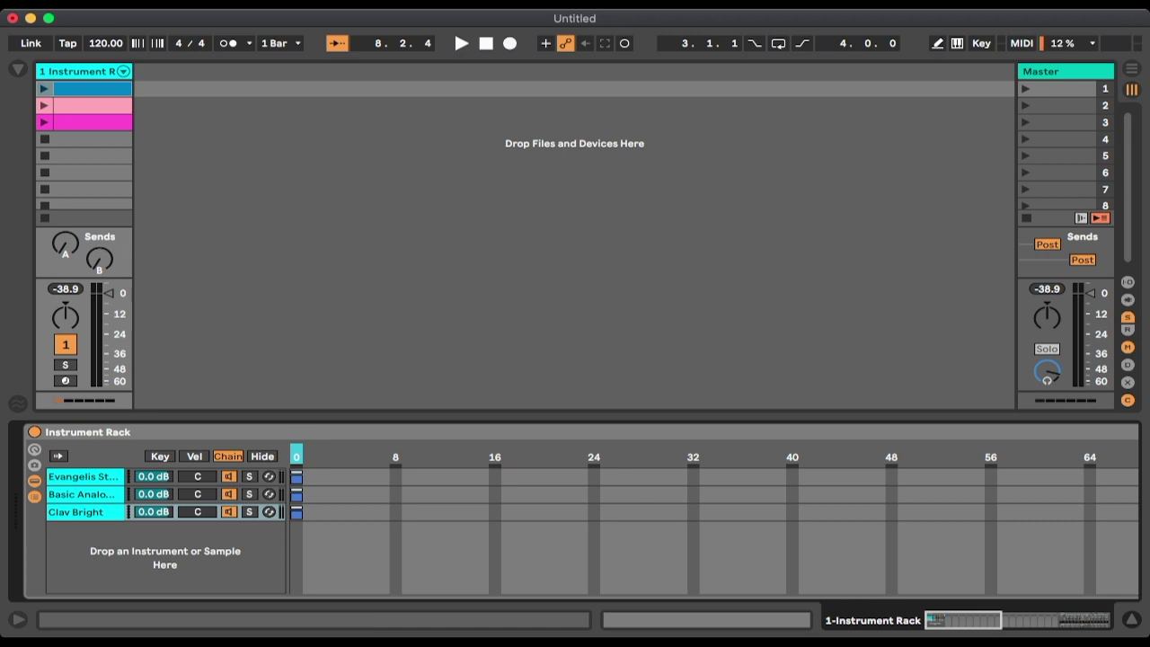
click(82, 494)
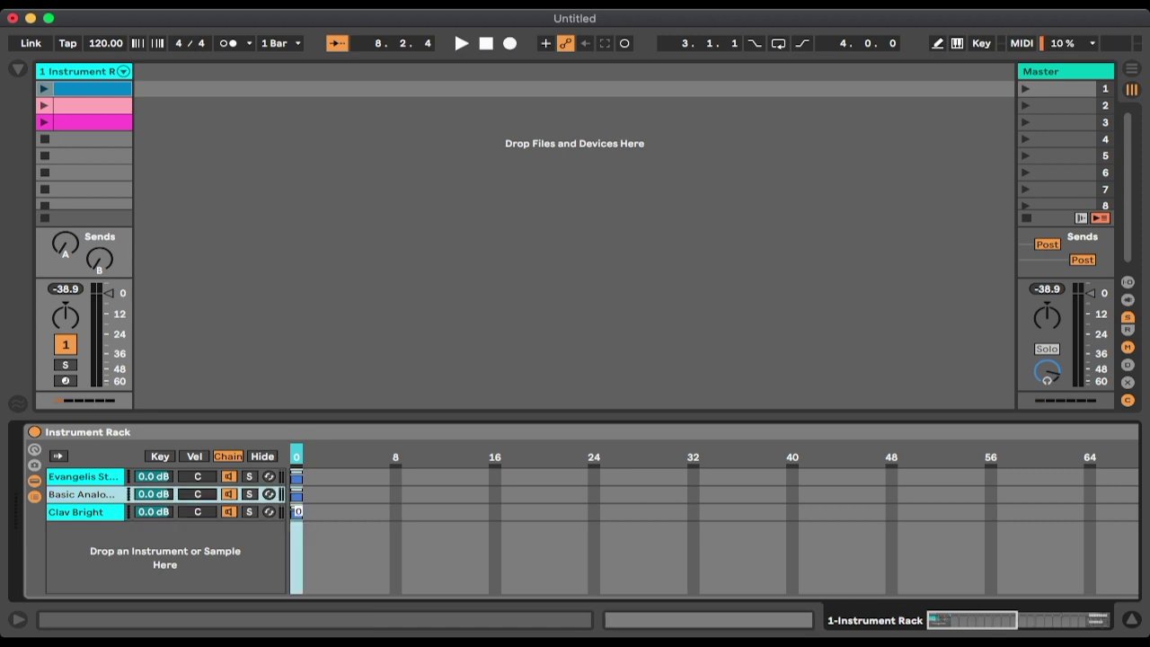
drag(301, 496, 321, 512)
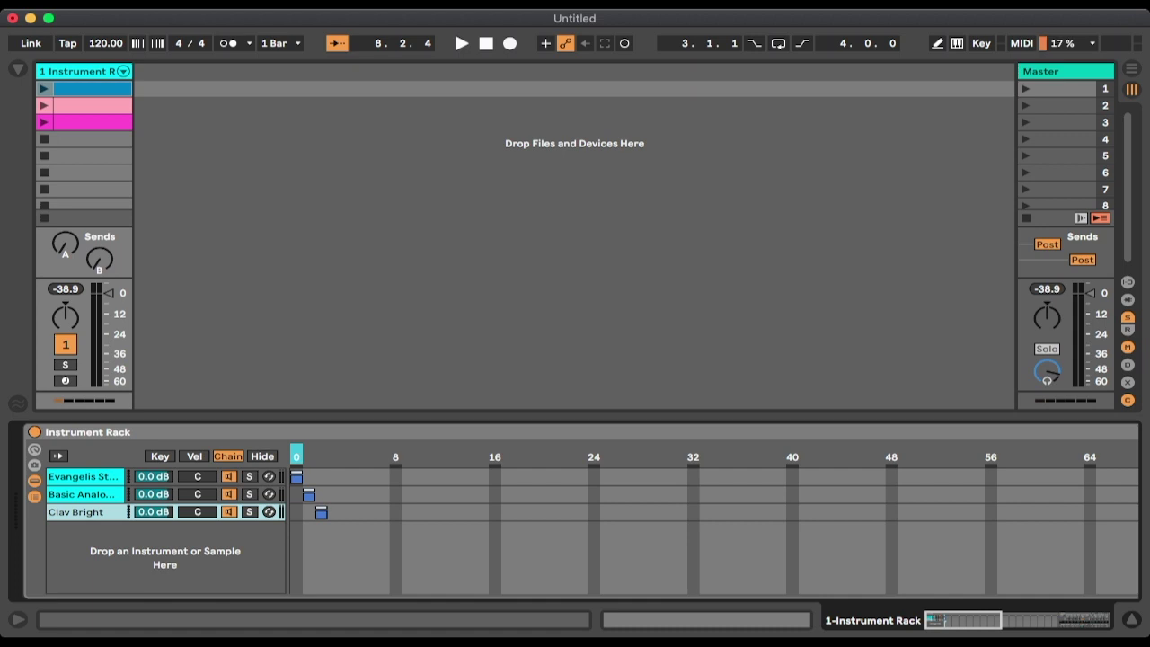
- Set the Chain Selector automation to a constant 1 in the second clip
double_click(93, 106)
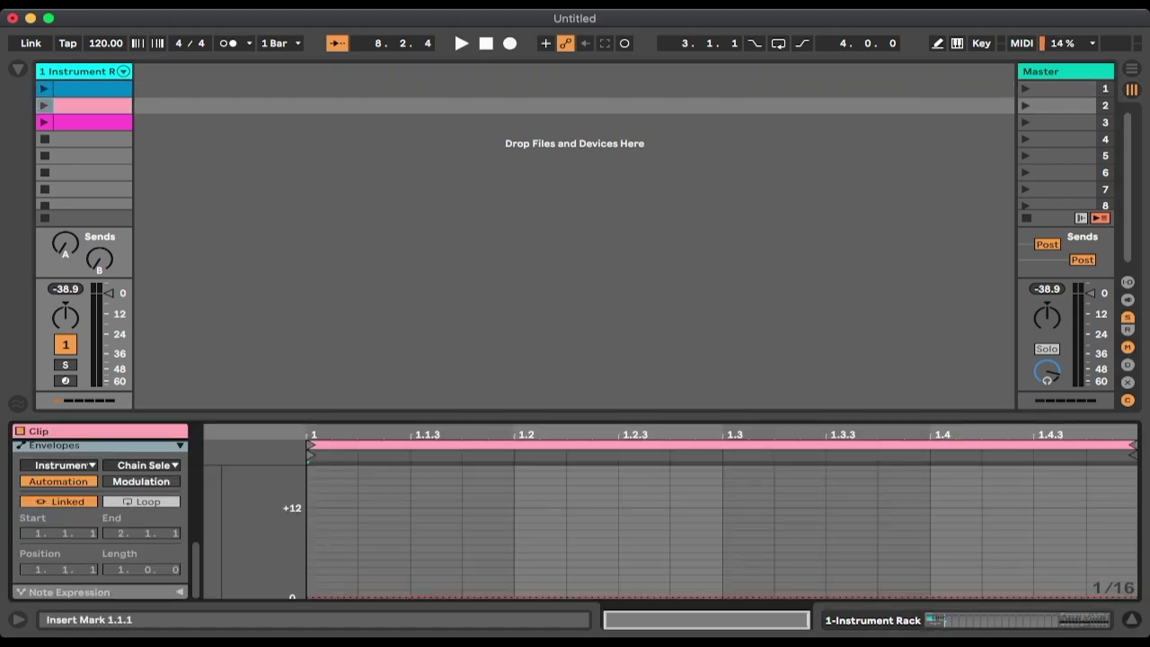
click(344, 596)
drag(345, 596, 345, 588)
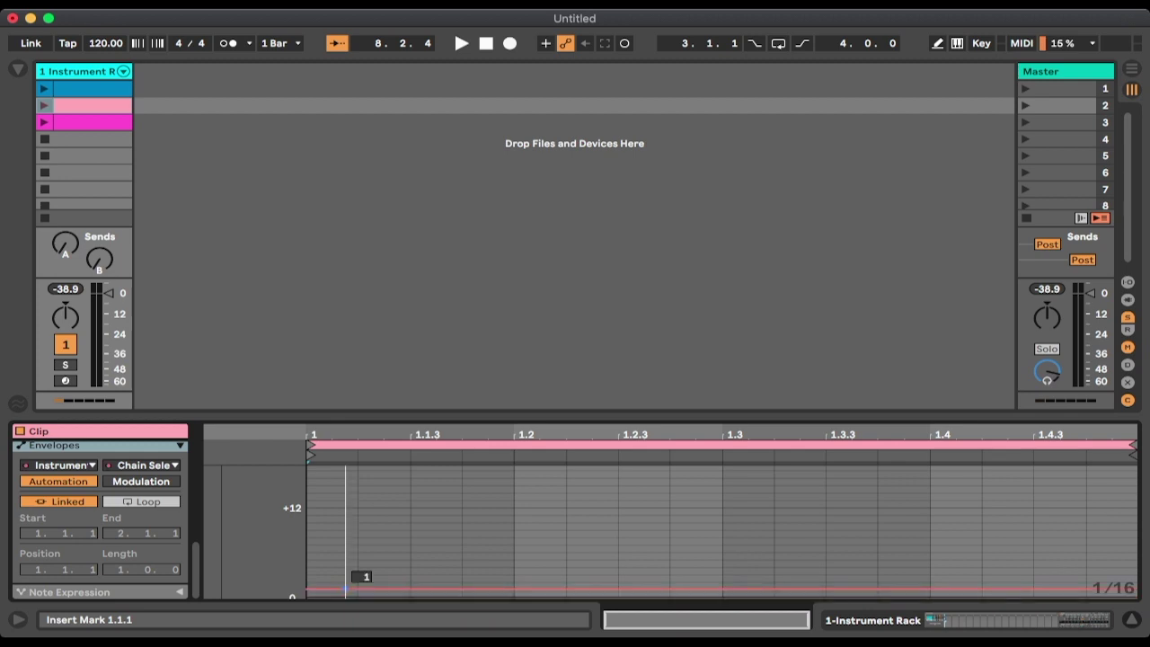
- Set the Chain Selector automation to a constant 2 in the third clip
key(Down)
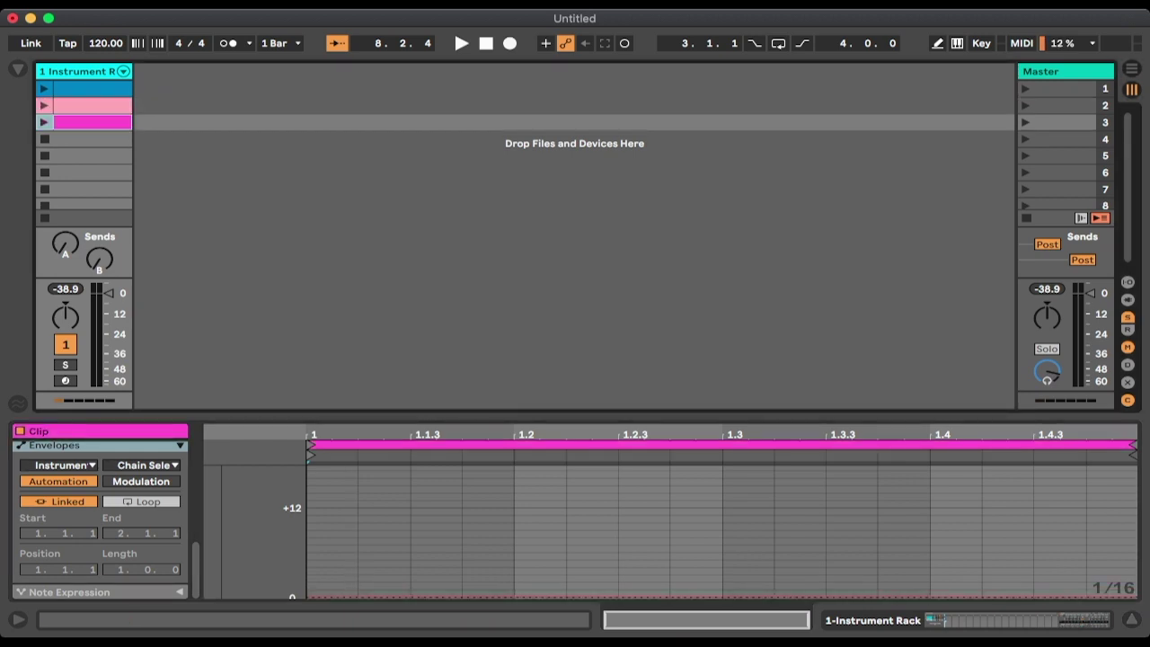
click(358, 596)
drag(357, 596, 357, 582)
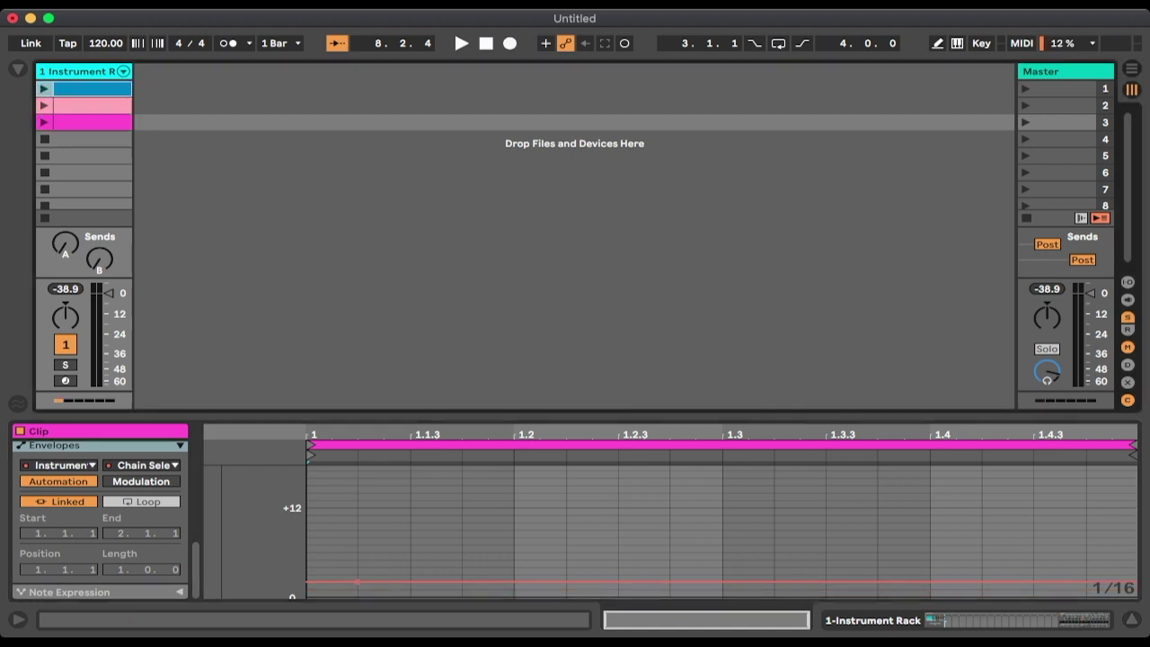
- Compare the Chain Selector envelopes of the three clips with the chain select zones in the rack
key(Up)
key(Up)
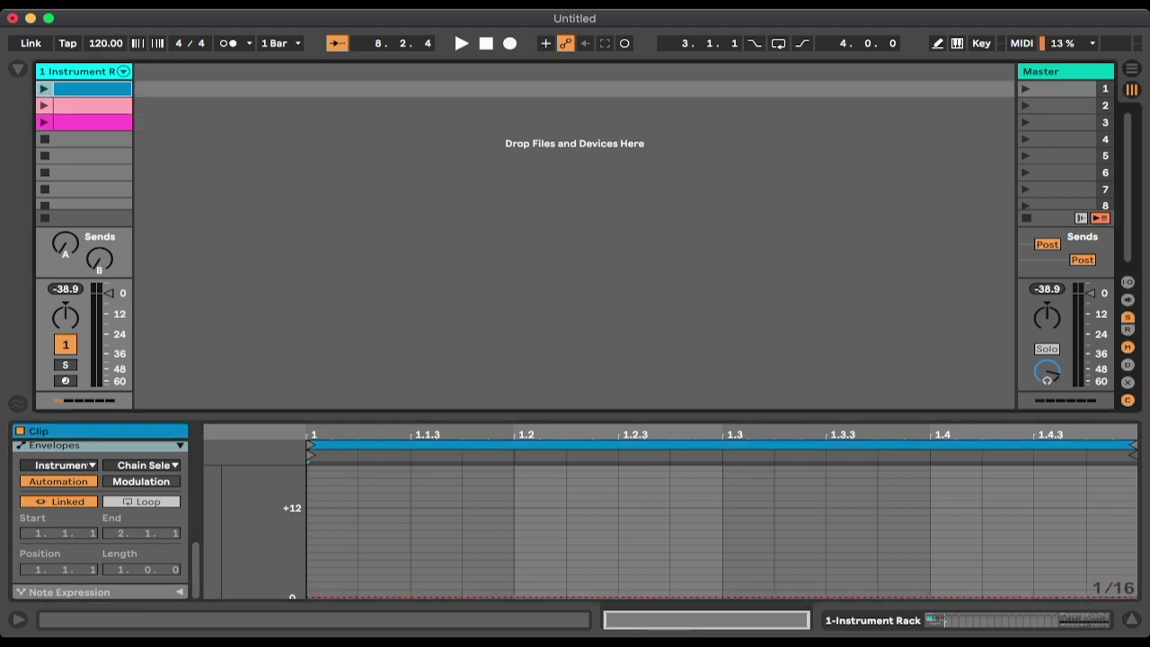
key(Down)
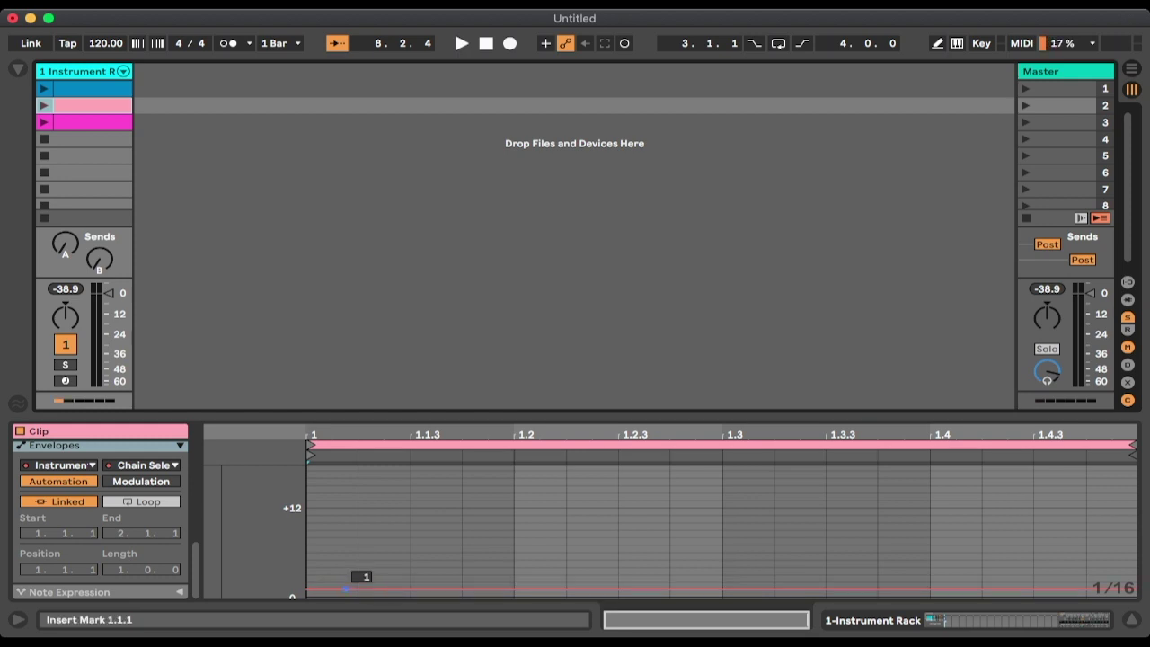
key(Down)
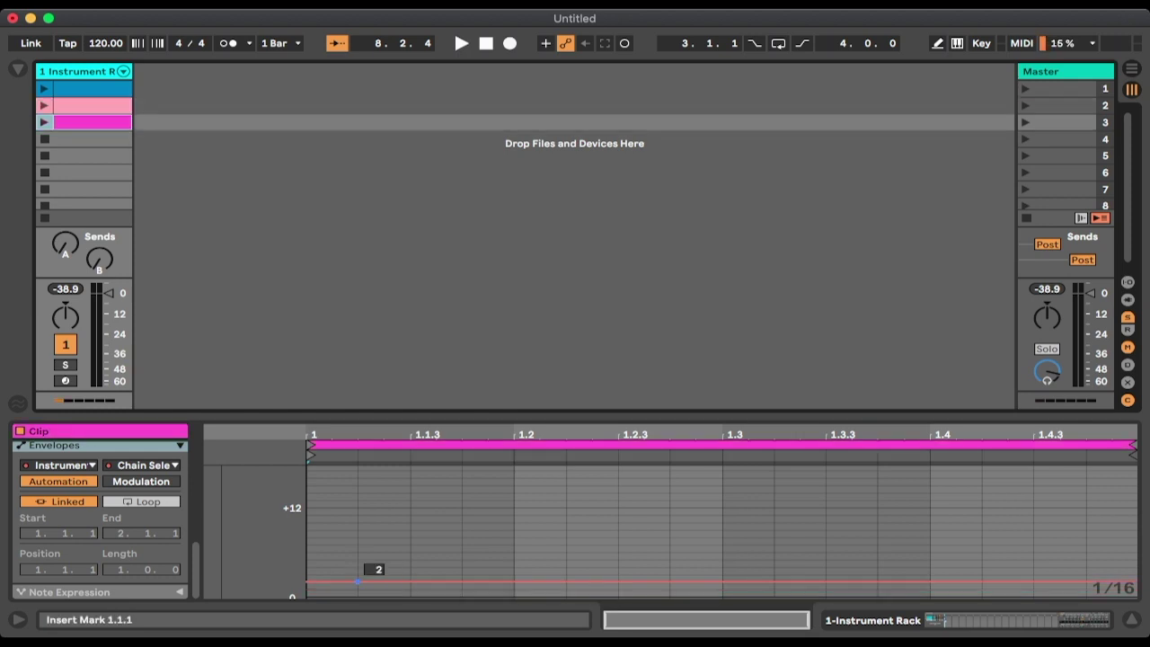
key(shift+Tab)
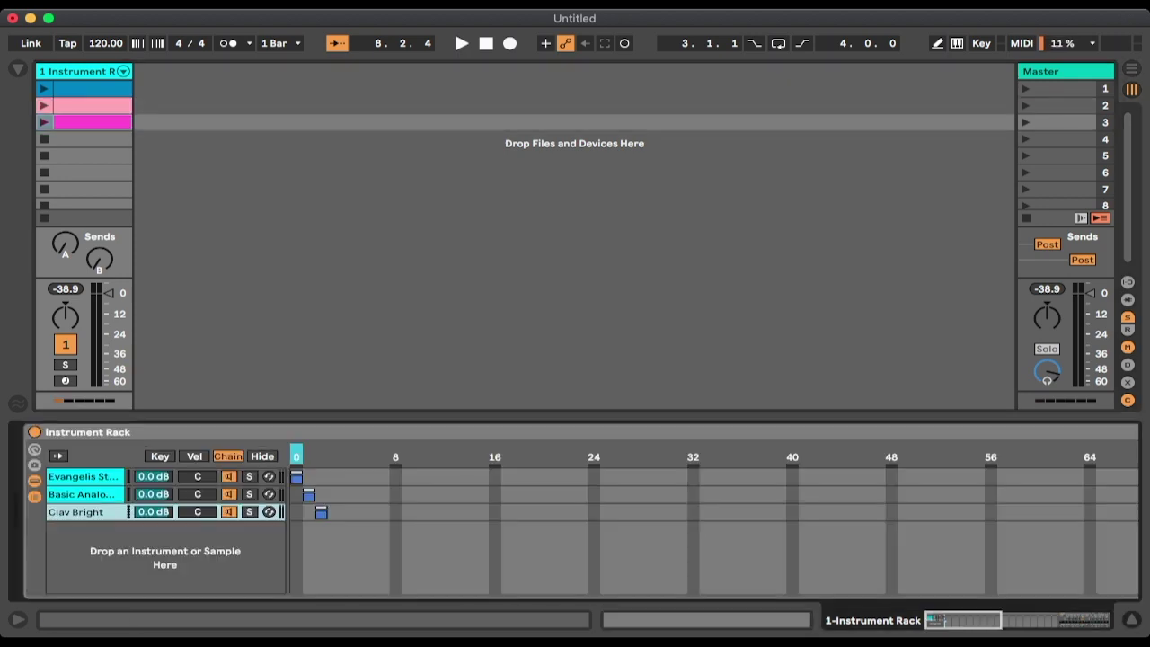
- Add 1/16 notes at beats 1 and 1.3 to the first clip (E3, F#3) and the second clip (F3, F#3)
key(Up)
key(Up)
key(shift+Tab)
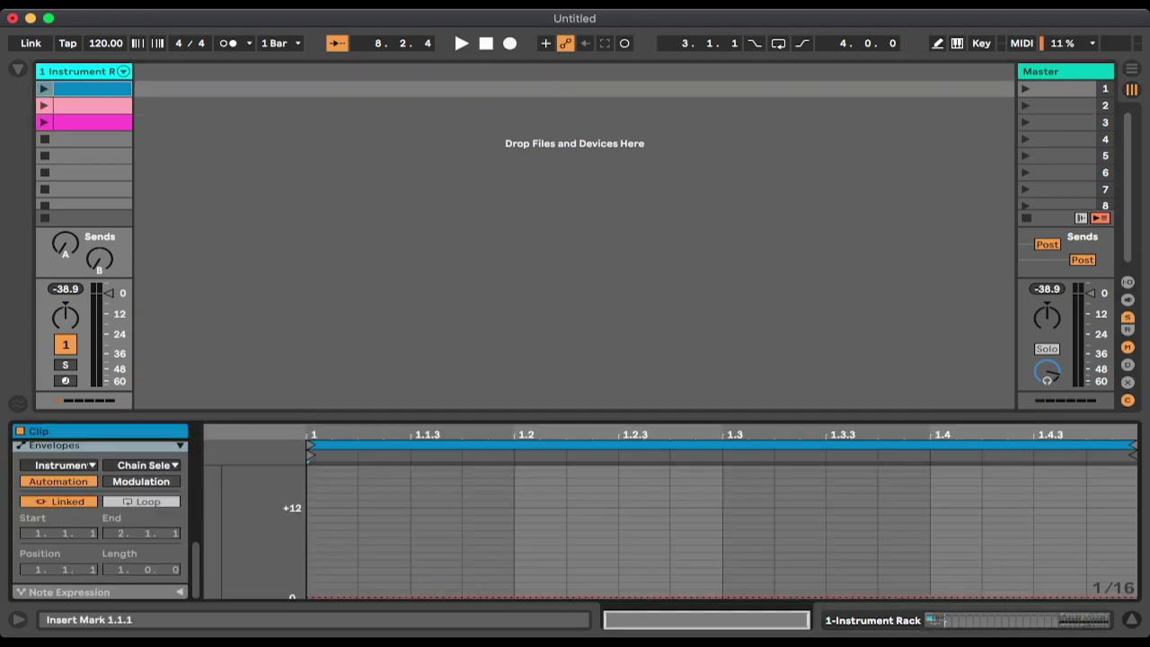
scroll(101, 519, up, 10)
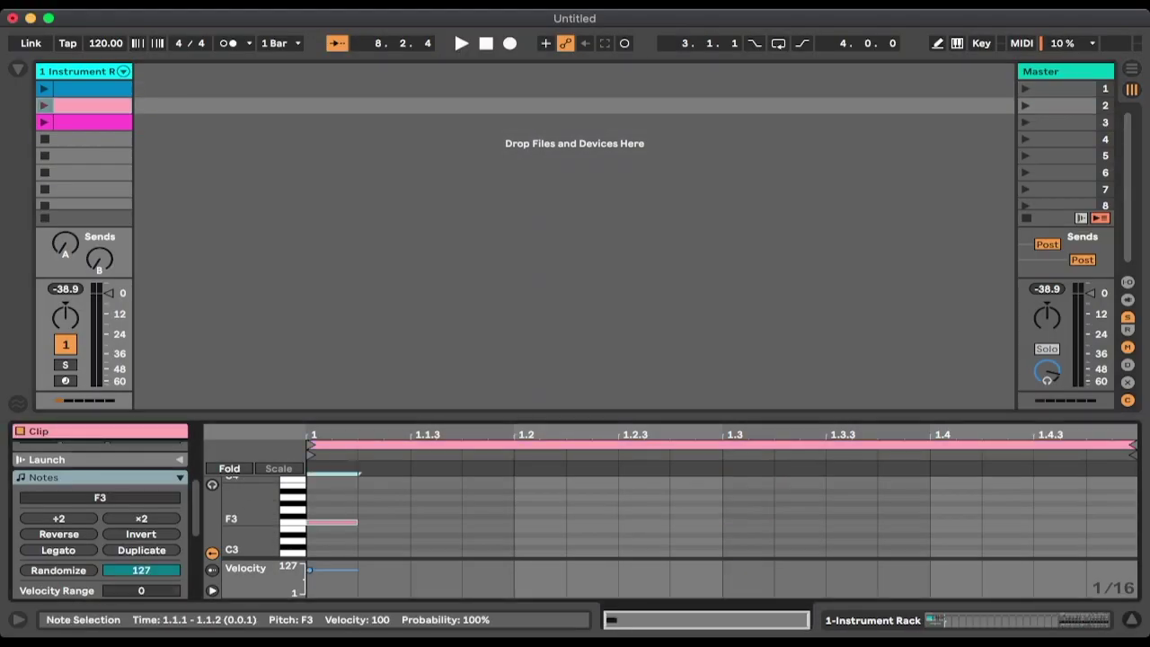
double_click(747, 515)
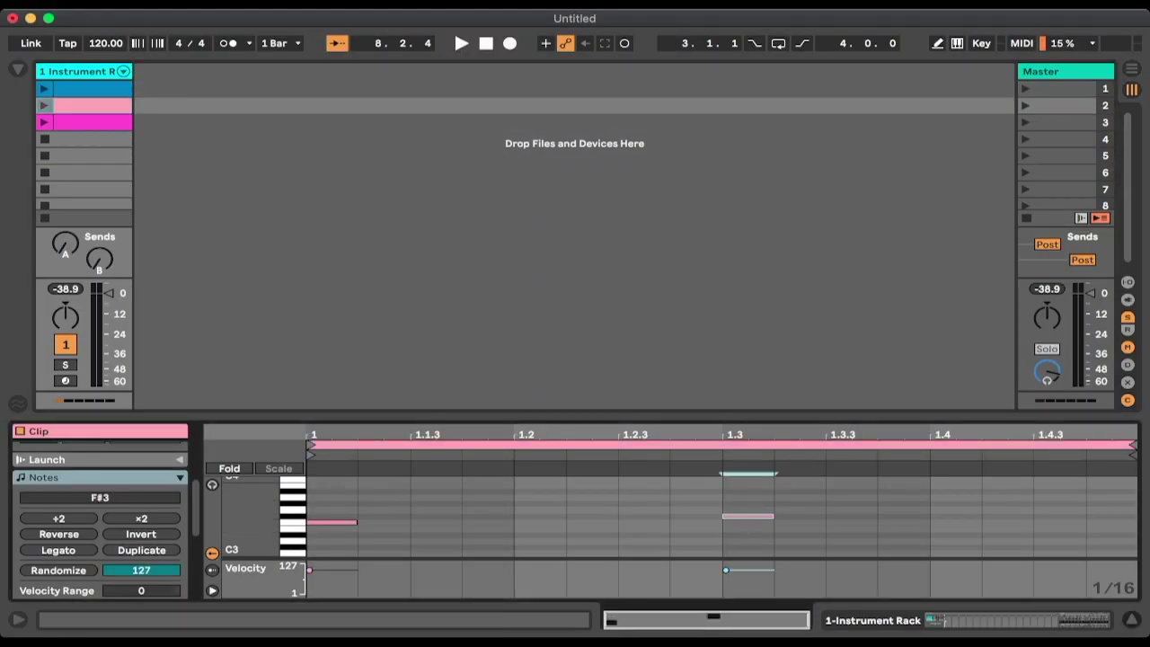
- Add two 1/16 E3 notes to the third clip, at beats 1 and 1.3
click(92, 122)
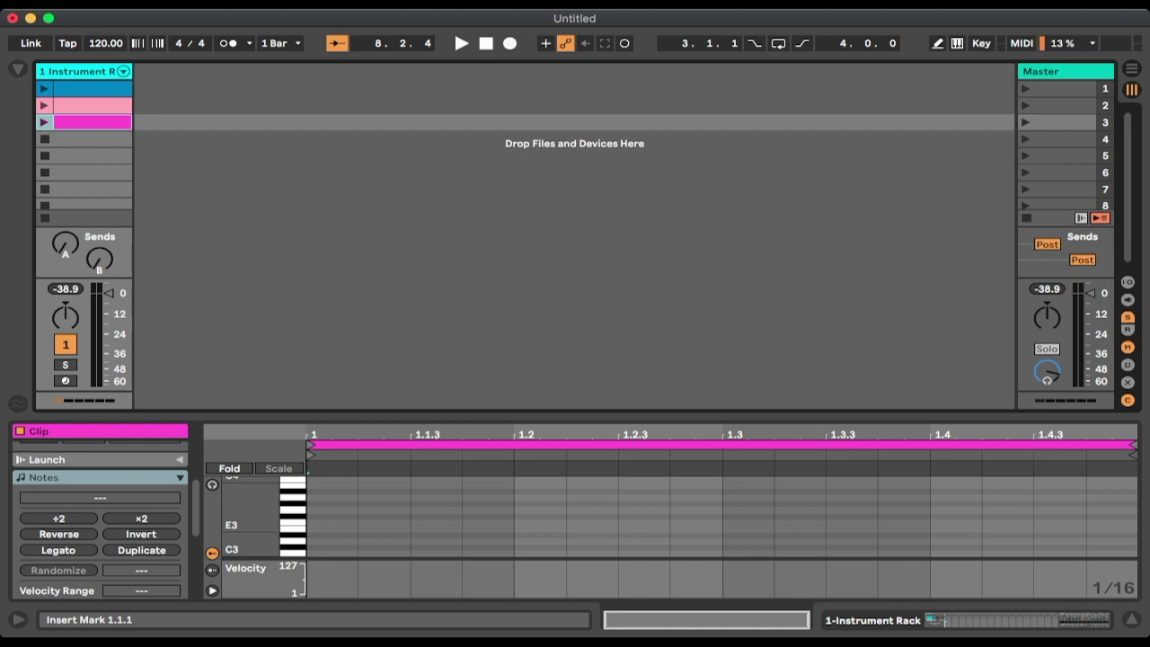
double_click(325, 528)
click(737, 528)
double_click(736, 528)
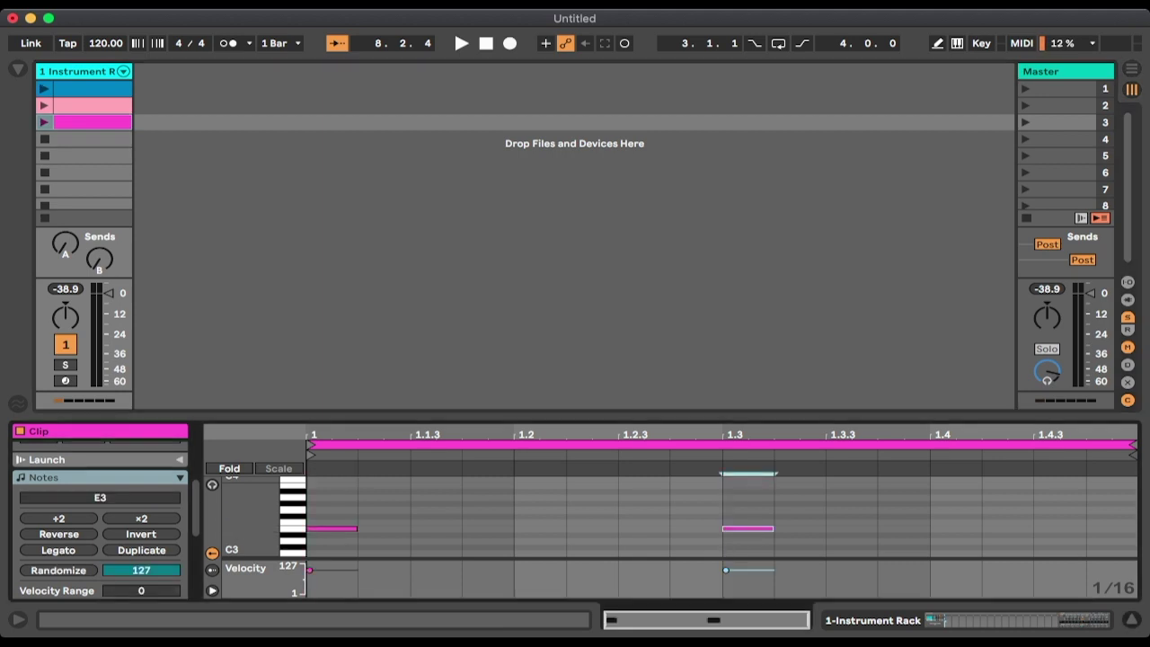
- Play the clips starting with the first one and watch the Chain Selector in the Instrument Rack
click(44, 89)
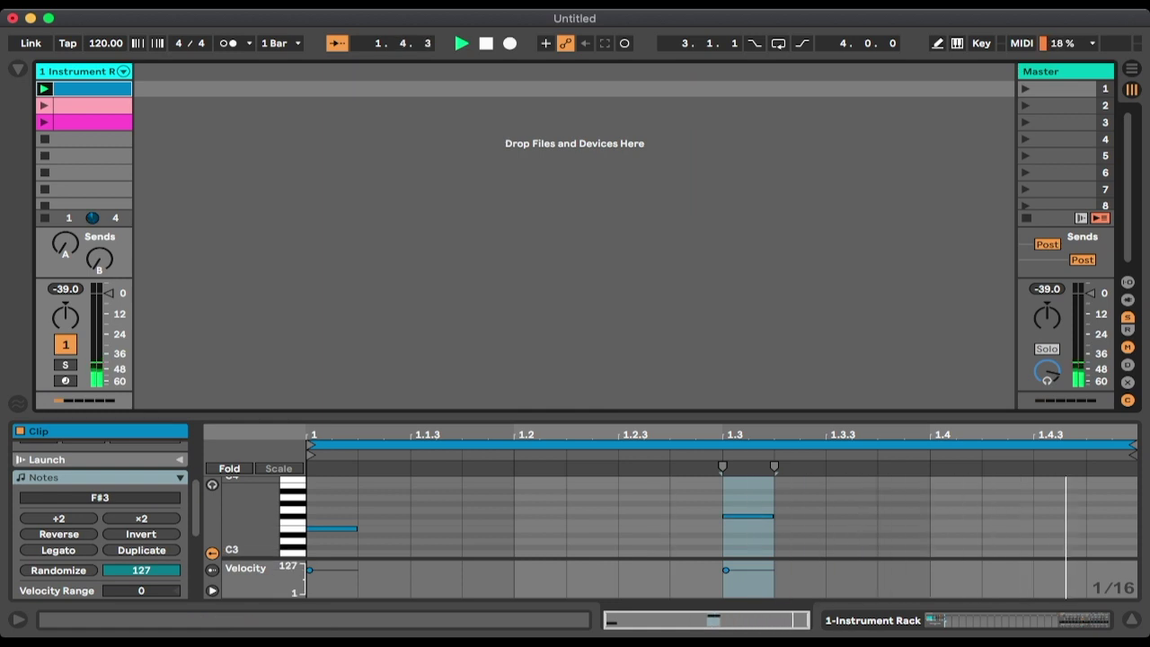
key(shift+Tab)
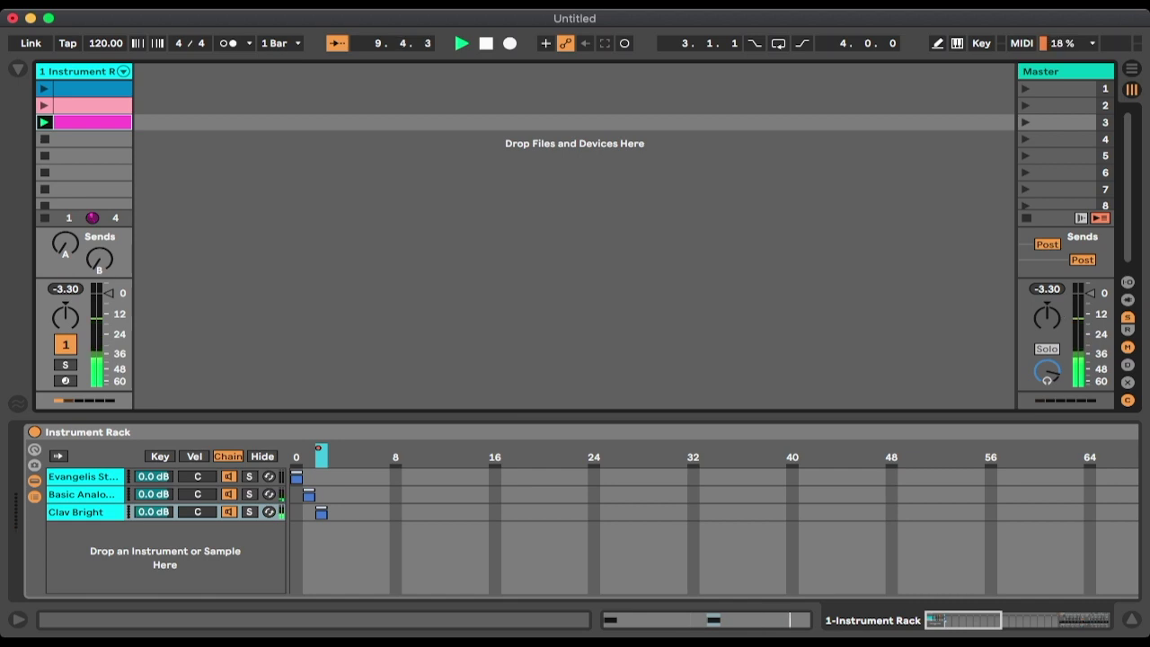
- Hide the rack's chain zone editor, view the Basic Analog Bass and Evangelis Strings devices while the clips play, and stop playback
click(262, 456)
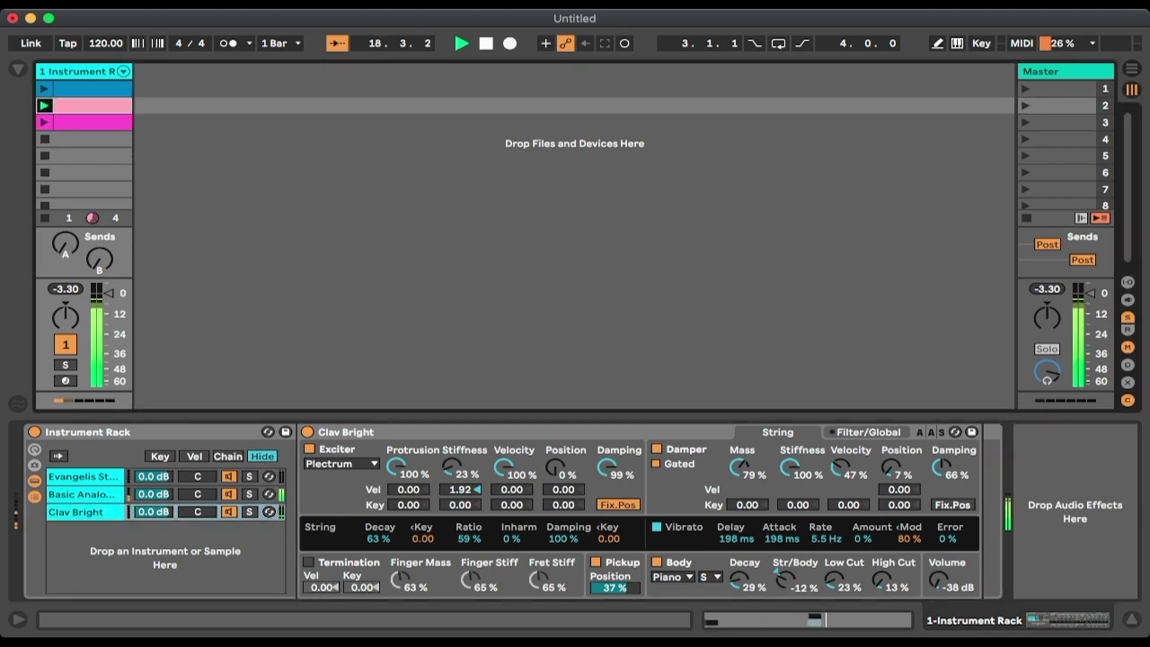
click(81, 494)
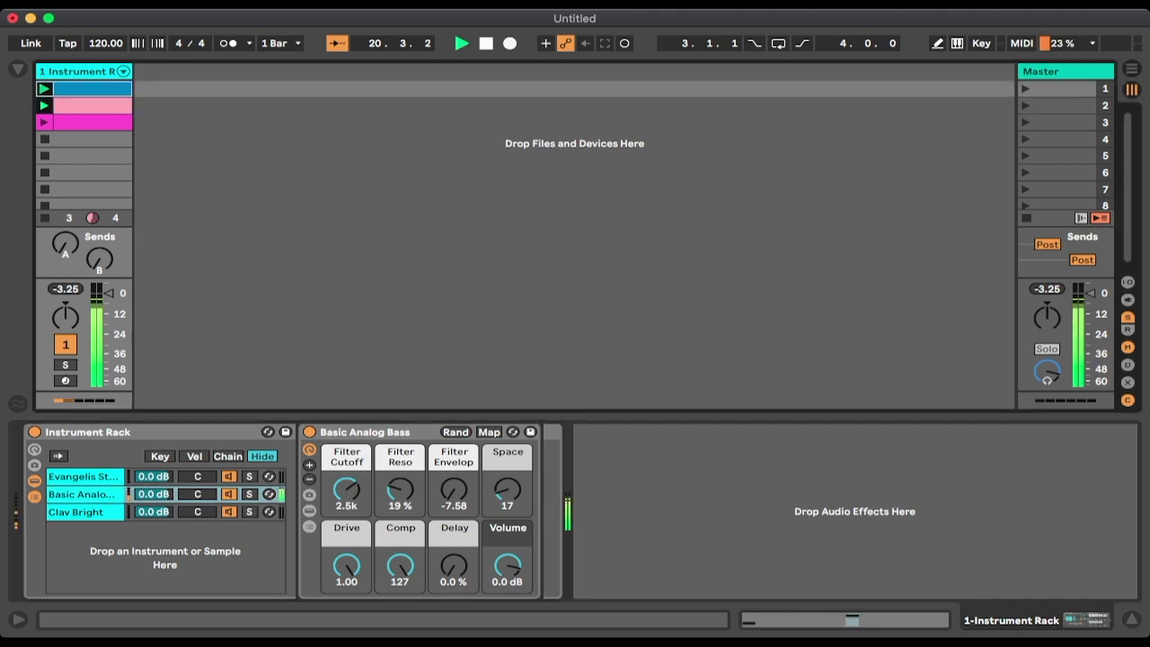
click(82, 476)
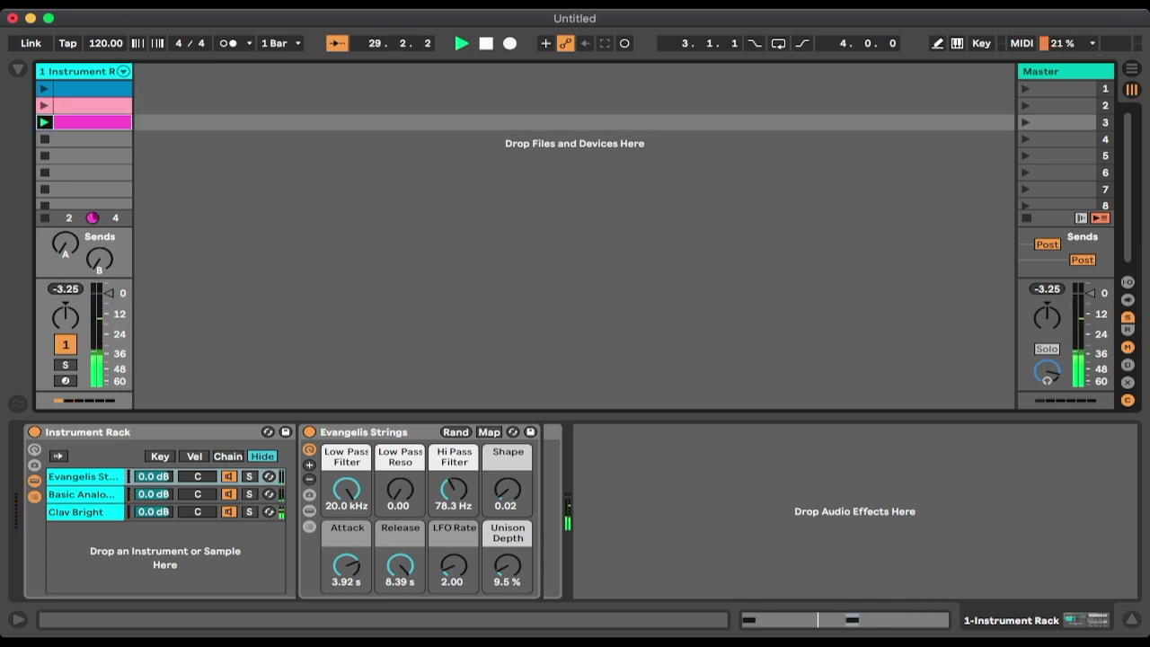
key(space)
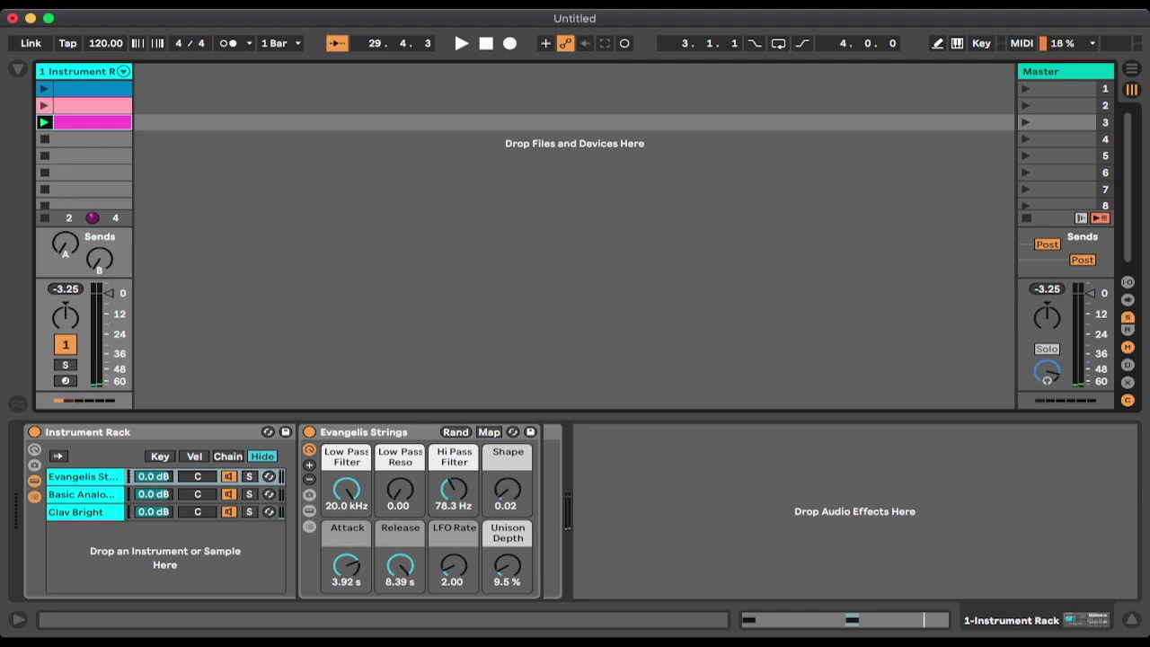